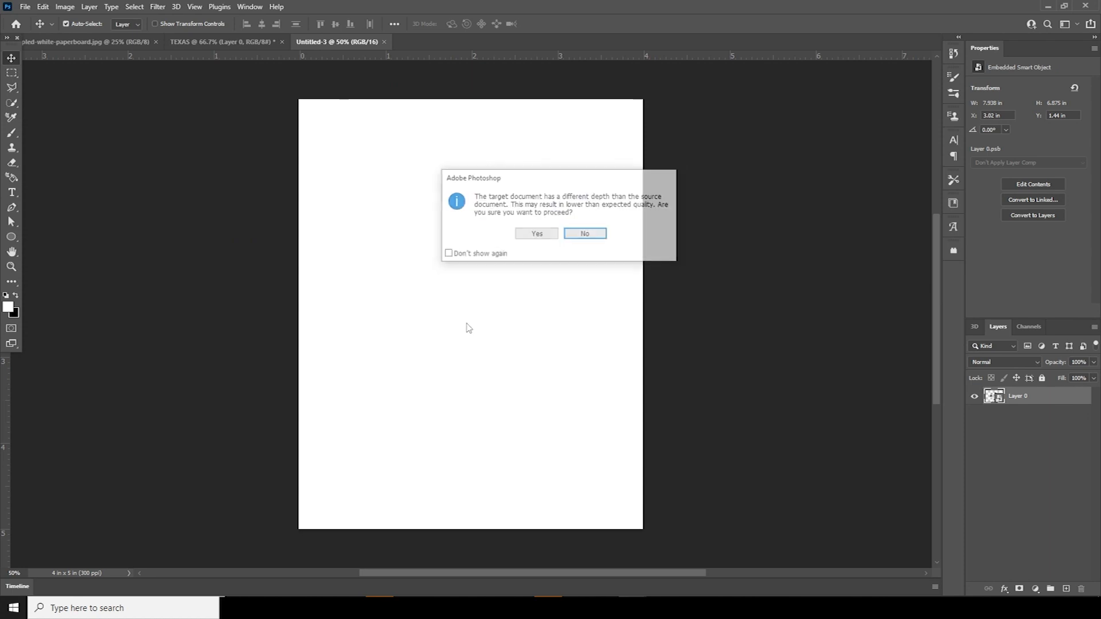
# Accept the bit-depth difference when bringing in the football player cut-out, then enlarge it to span most of the canvas width
pyautogui.click(538, 233)
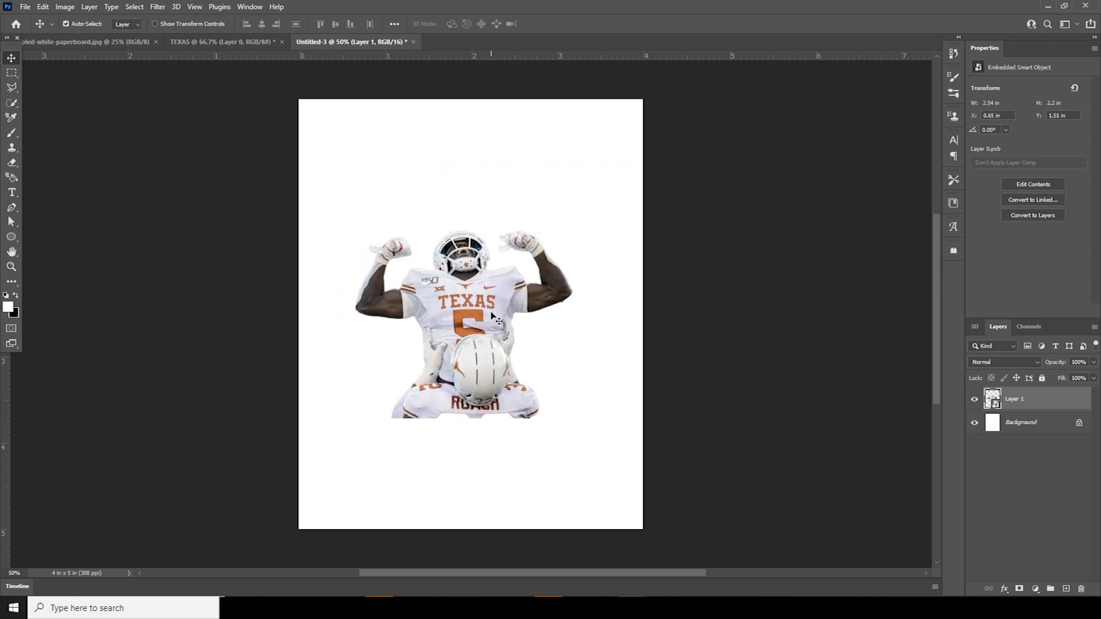
pyautogui.hotkey('ctrl', 't')
pyautogui.moveTo(578, 184); pyautogui.dragTo(615, 179)
pyautogui.moveTo(566, 422); pyautogui.dragTo(607, 462)
pyautogui.moveTo(678, 219); pyautogui.dragTo(679, 220)
pyautogui.moveTo(506, 346); pyautogui.dragTo(511, 379)
pyautogui.press('Return')
# Add a dark grey #292929 Solid Color fill layer directly above the Background layer
pyautogui.click(1012, 424)
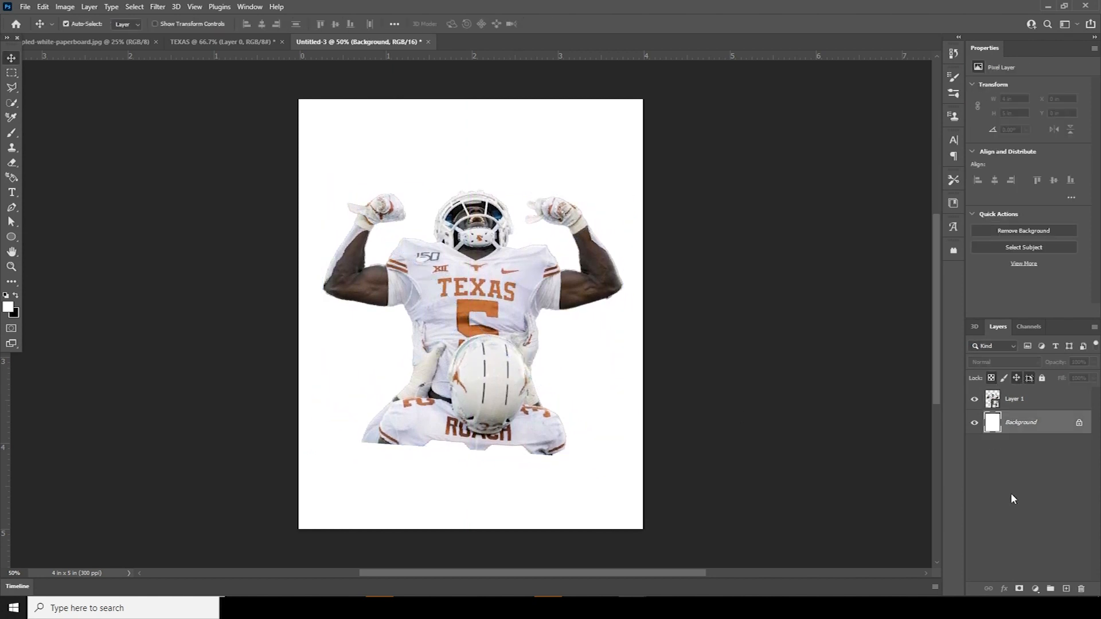
pyautogui.click(1035, 590)
pyautogui.click(1026, 386)
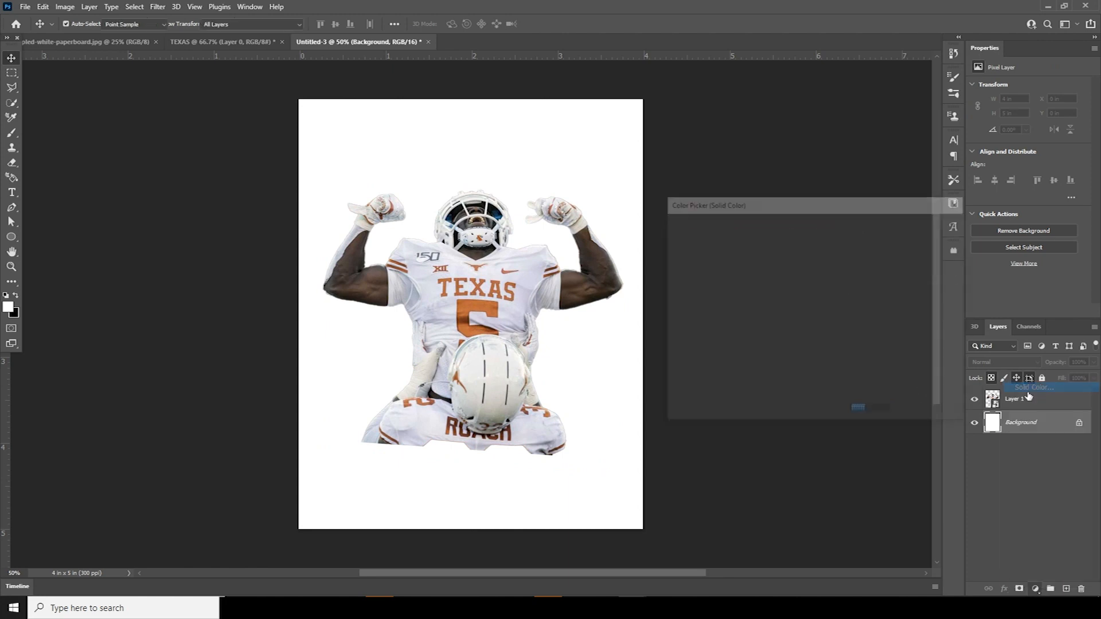
pyautogui.moveTo(671, 342); pyautogui.dragTo(671, 347)
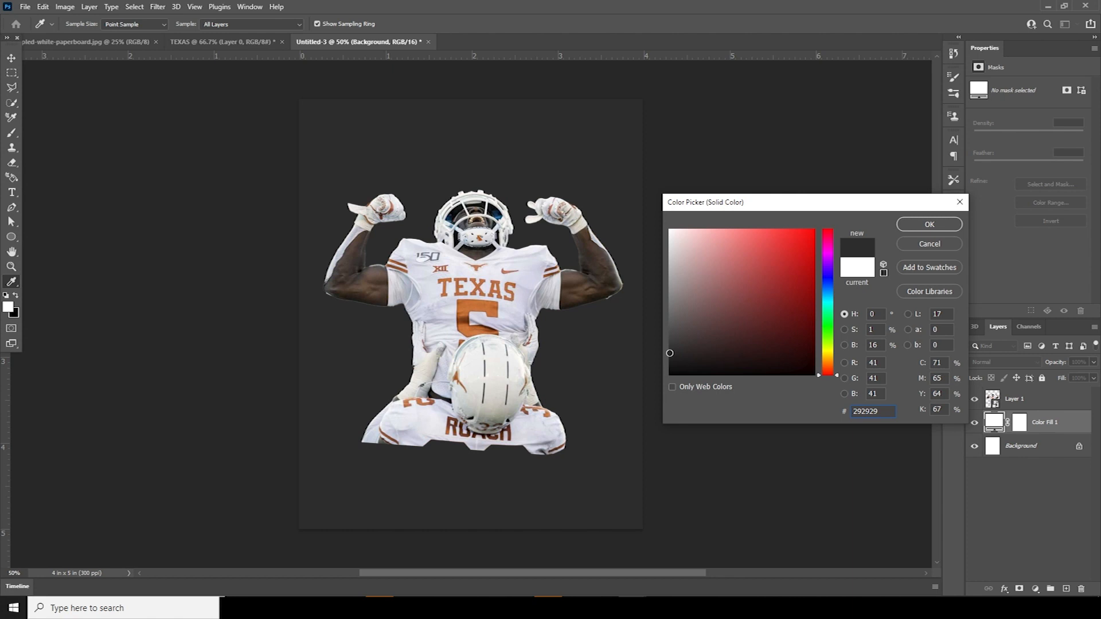
pyautogui.click(930, 225)
# Group the player layer as "image holder" and add a layer mask to the group
pyautogui.click(1015, 401)
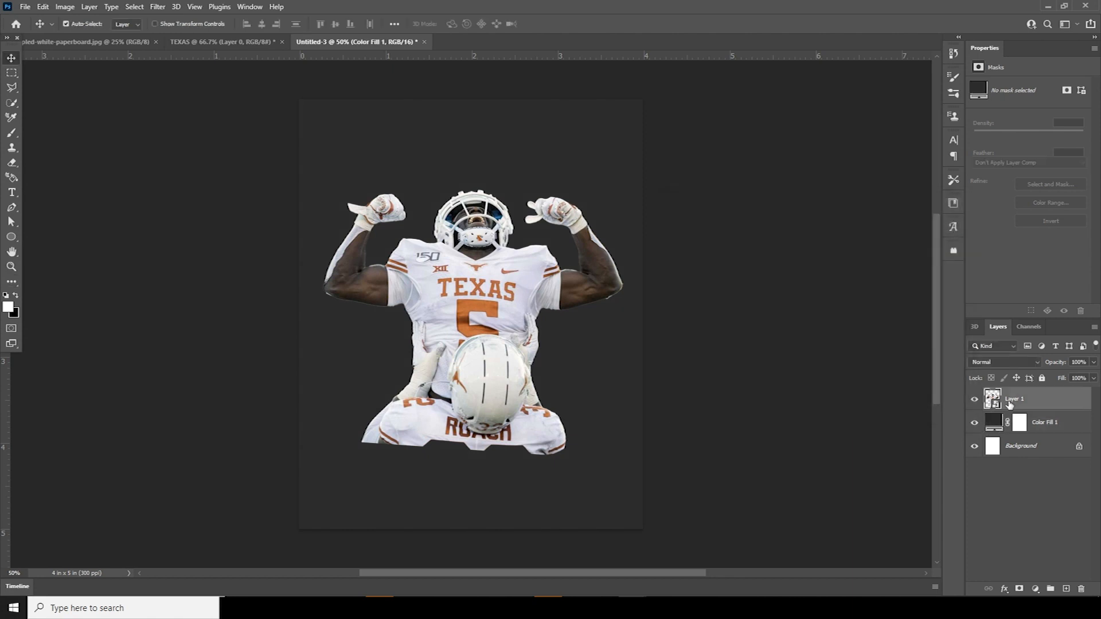
pyautogui.hotkey('ctrl', 'g')
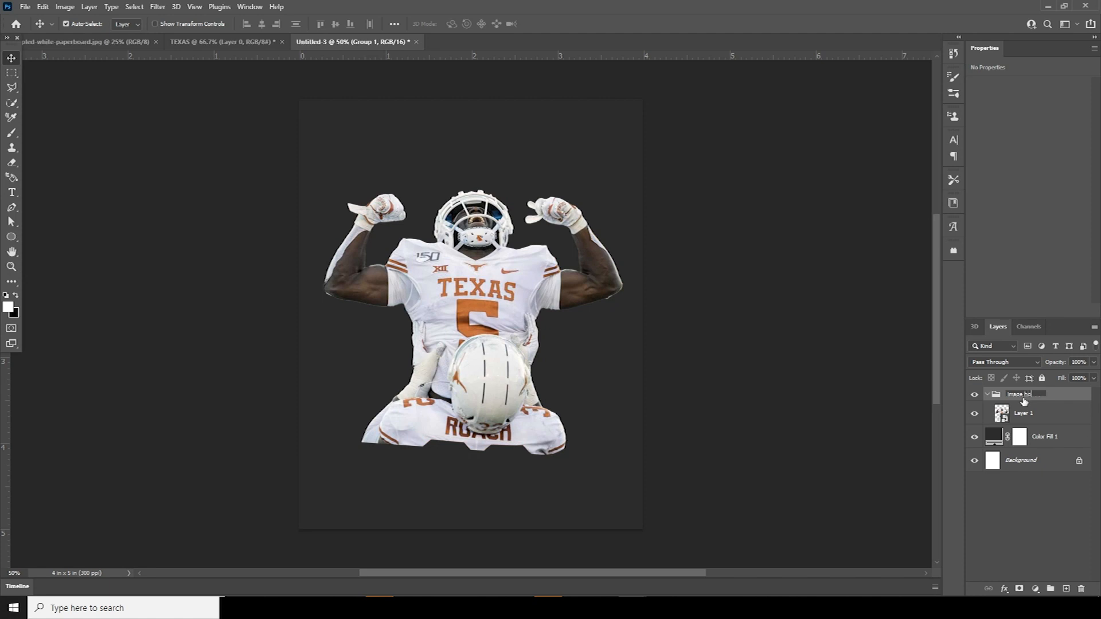
pyautogui.press('Return')
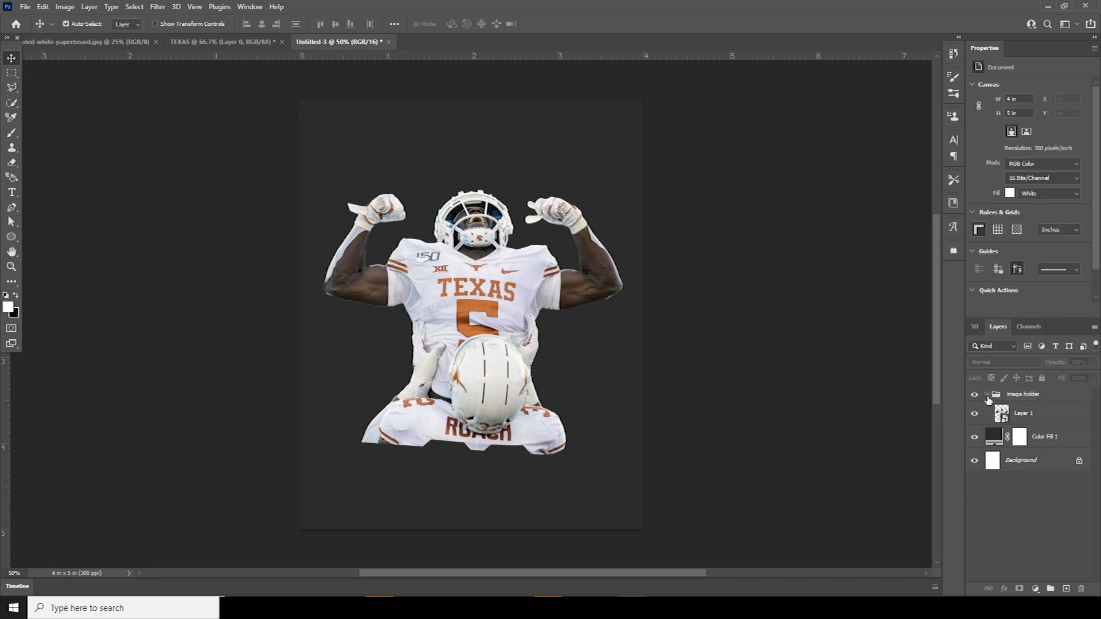
pyautogui.click(987, 395)
pyautogui.click(1020, 590)
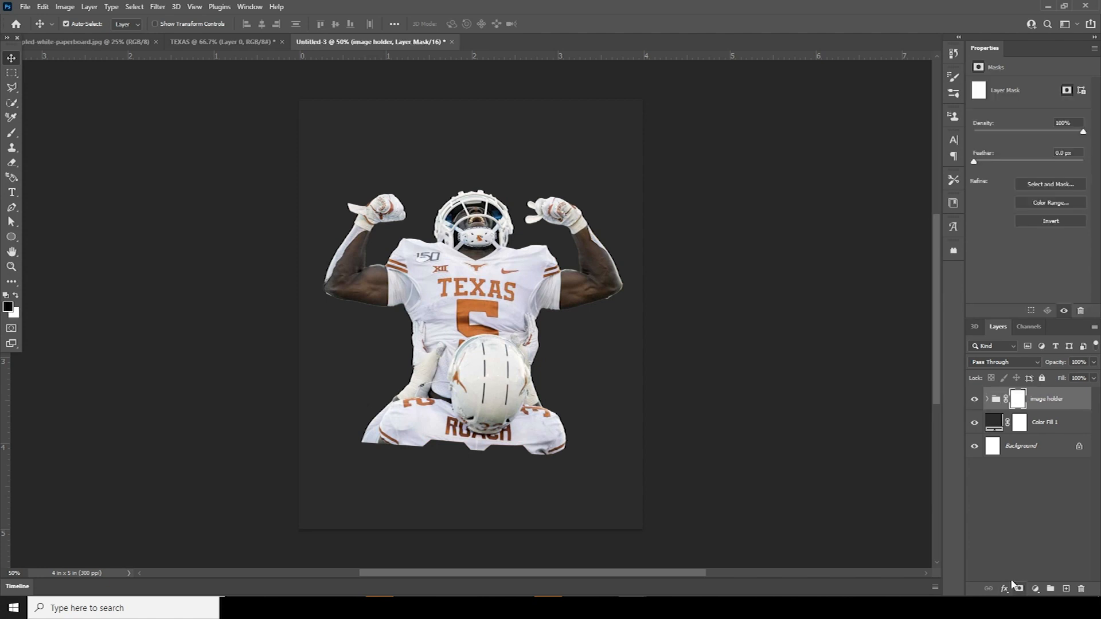
# Choose the 400 px smoke brush for painting on the image holder group's mask
pyautogui.press('b')
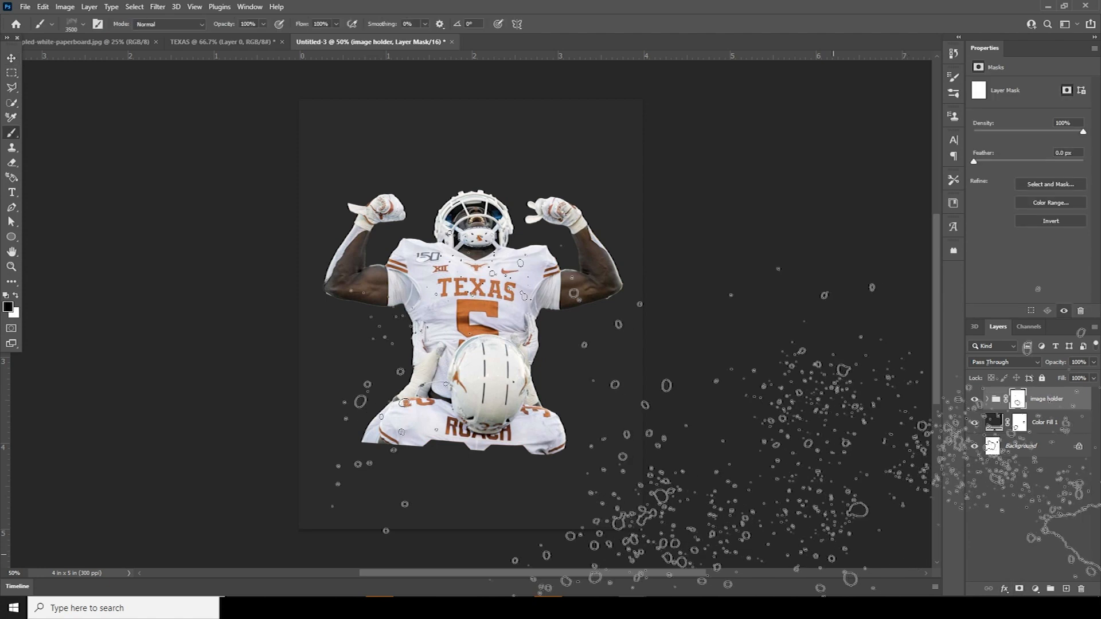
pyautogui.click(83, 25)
pyautogui.click(134, 130)
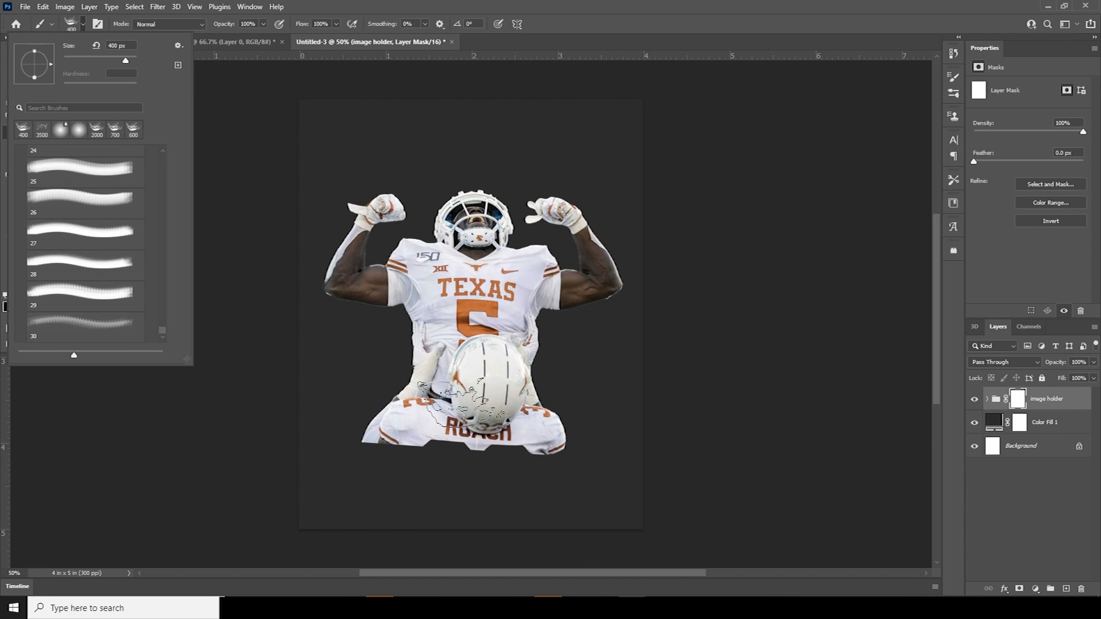
pyautogui.click(1019, 400)
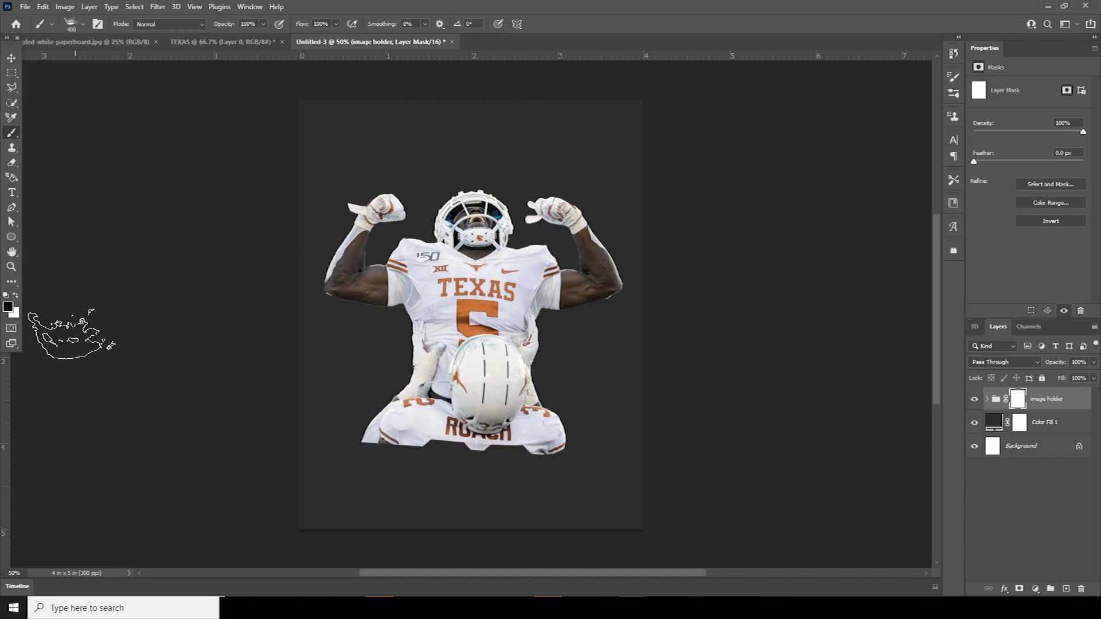
# Paint black smoke strokes on the mask to fade out the cut-off lower edge of the players, enlarging the brush to 1000 px
pyautogui.click(360, 439)
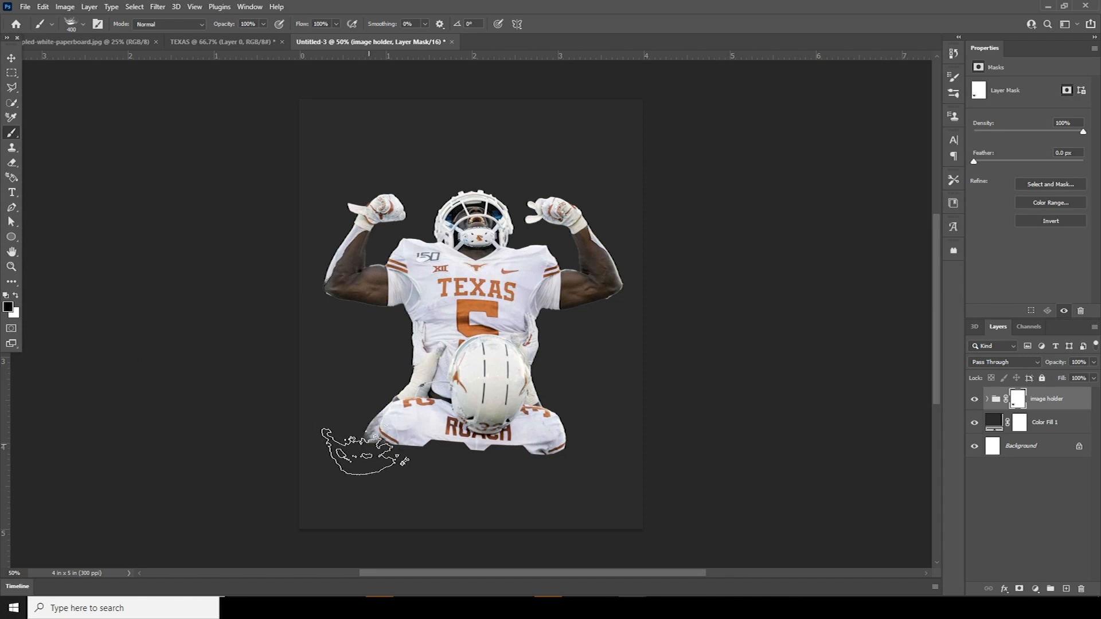
pyautogui.press(']')
pyautogui.press(']')
pyautogui.moveTo(393, 453); pyautogui.dragTo(436, 466)
pyautogui.press(']')
pyautogui.press('[')
pyautogui.press('[')
pyautogui.press('[')
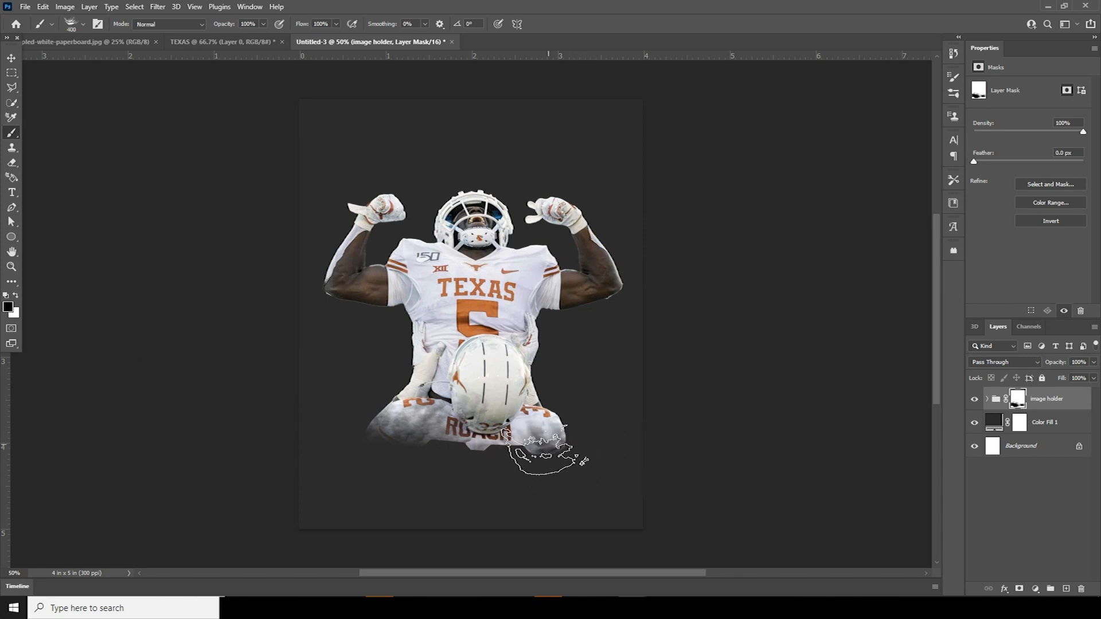
pyautogui.moveTo(466, 468)
pyautogui.mouseDown()
pyautogui.moveTo(624, 444)
pyautogui.moveTo(585, 480)
pyautogui.moveTo(453, 467)
pyautogui.moveTo(403, 489)
pyautogui.moveTo(367, 461)
pyautogui.mouseUp()
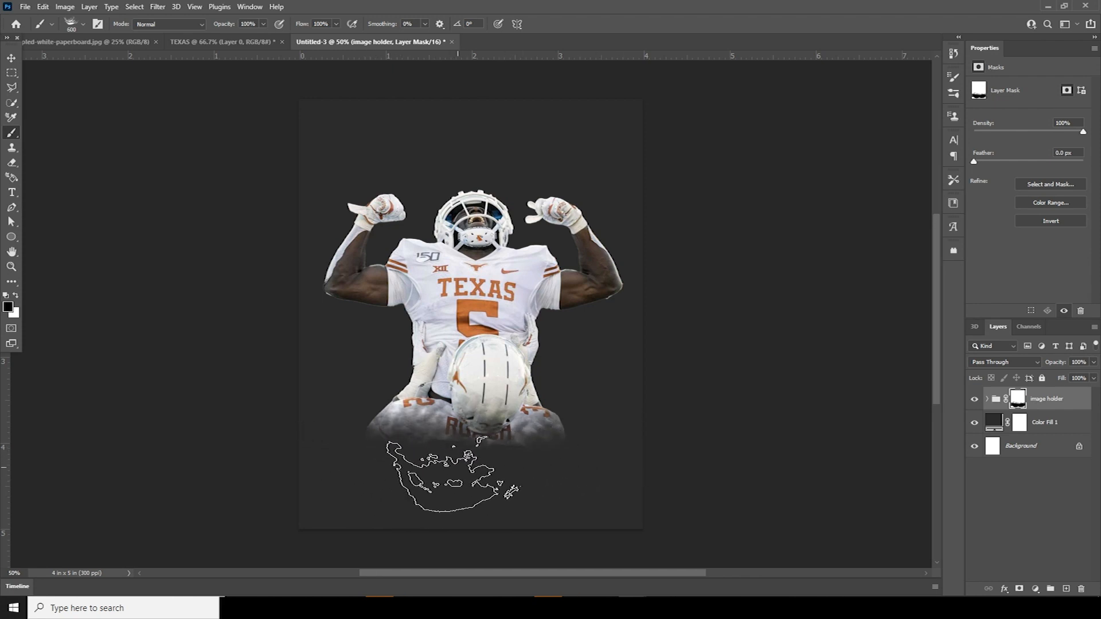
pyautogui.press(']')
pyautogui.press(']')
pyautogui.press(']')
pyautogui.press(']')
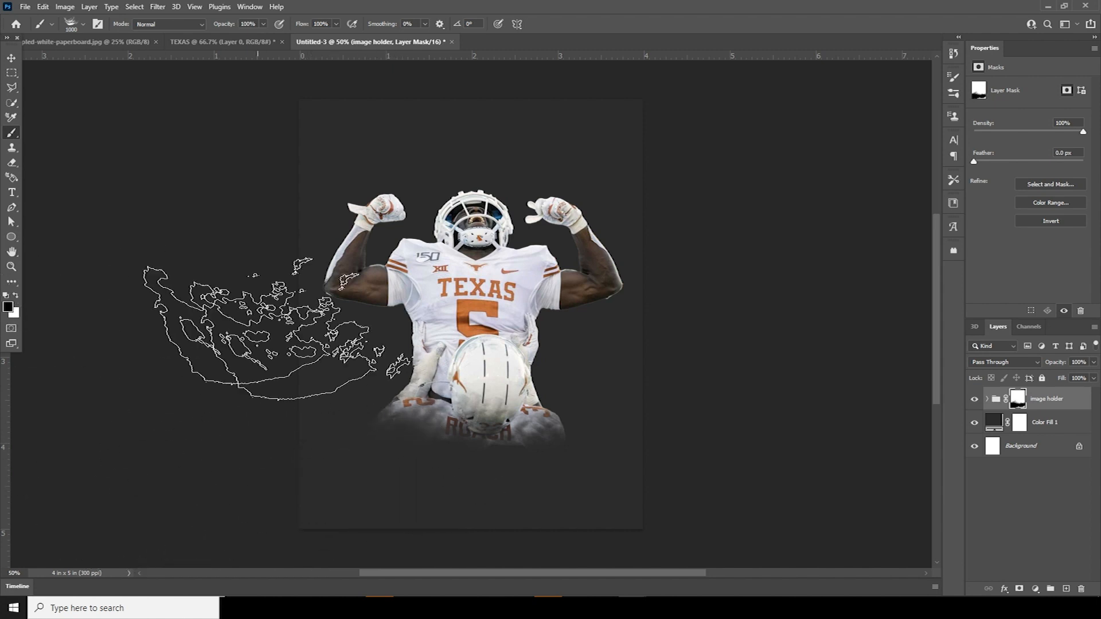
# Add a layer above Color Fill 1 and paint white smoke behind the player with a brush of about 1600 px
pyautogui.click(998, 433)
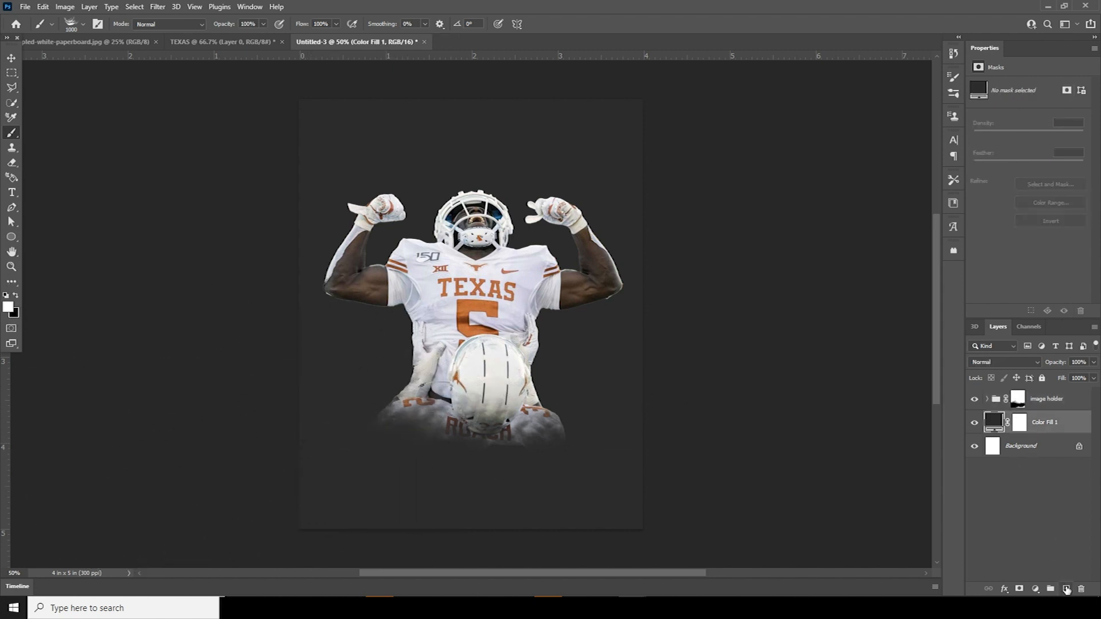
pyautogui.click(1066, 591)
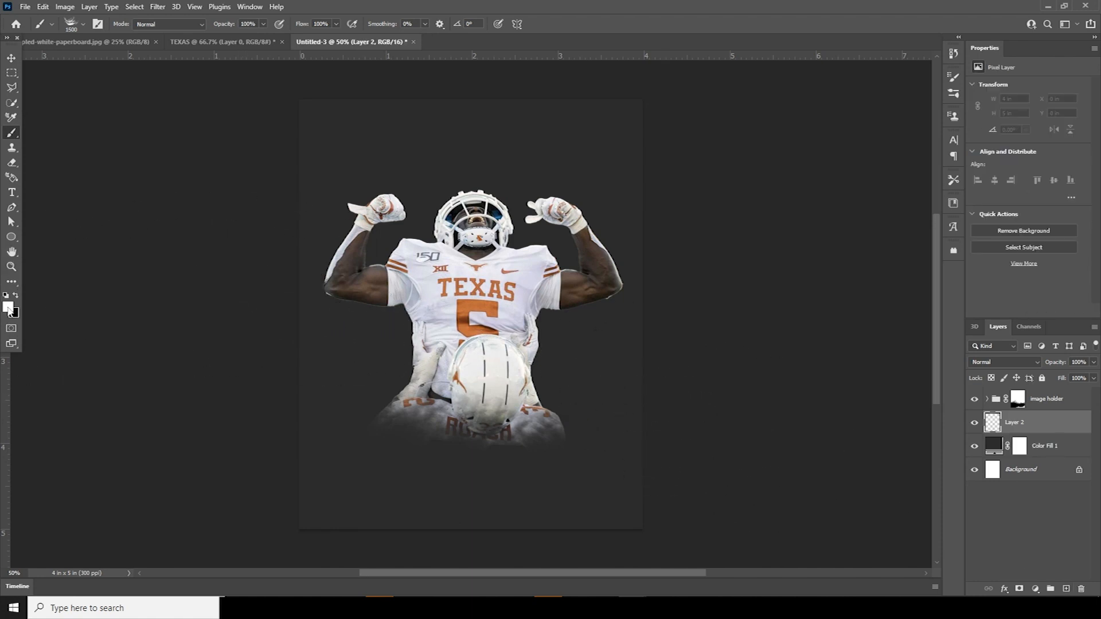
pyautogui.click(9, 308)
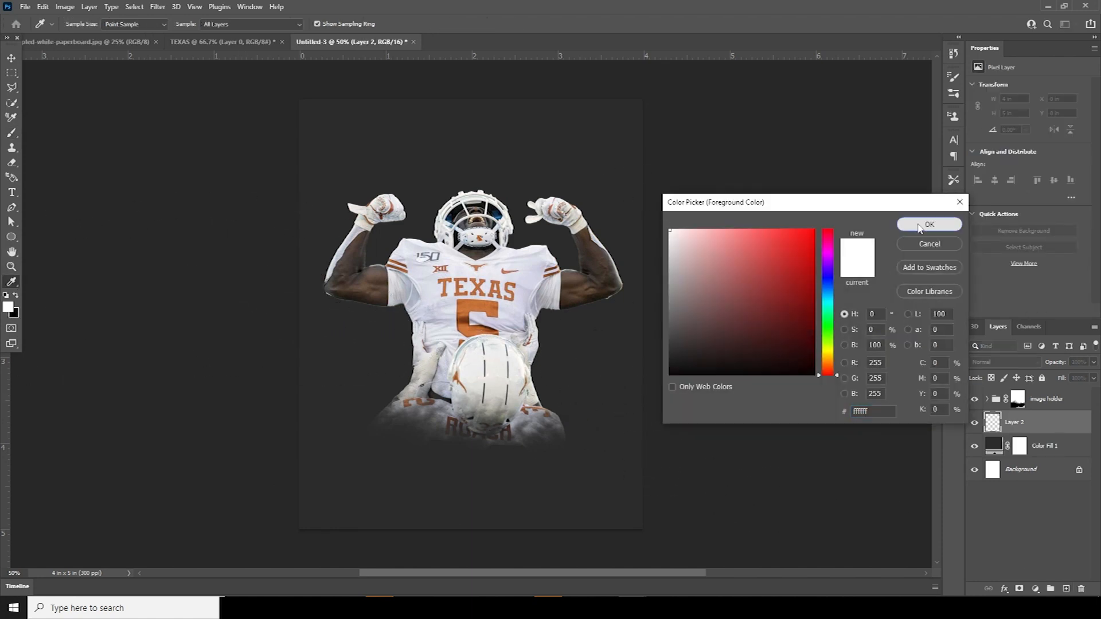
pyautogui.click(929, 224)
pyautogui.moveTo(407, 275); pyautogui.dragTo(490, 284)
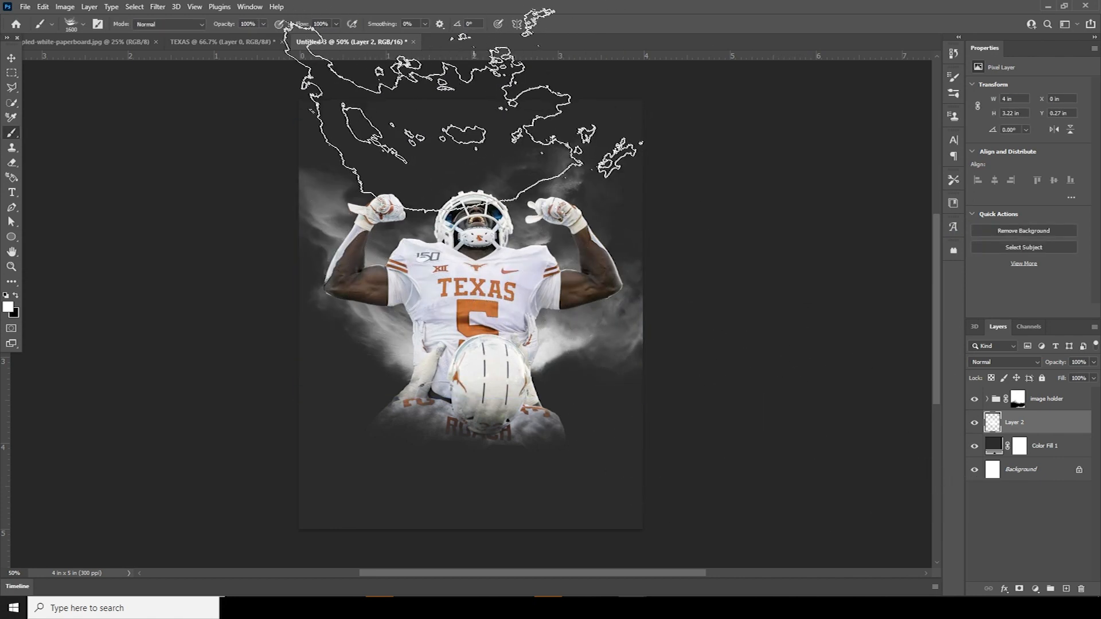
# Transform the smoke layer, rotating it roughly a quarter turn counterclockwise and enlarging it to cover the canvas
pyautogui.click(11, 56)
pyautogui.hotkey('ctrl', 't')
pyautogui.moveTo(688, 144); pyautogui.dragTo(422, 152)
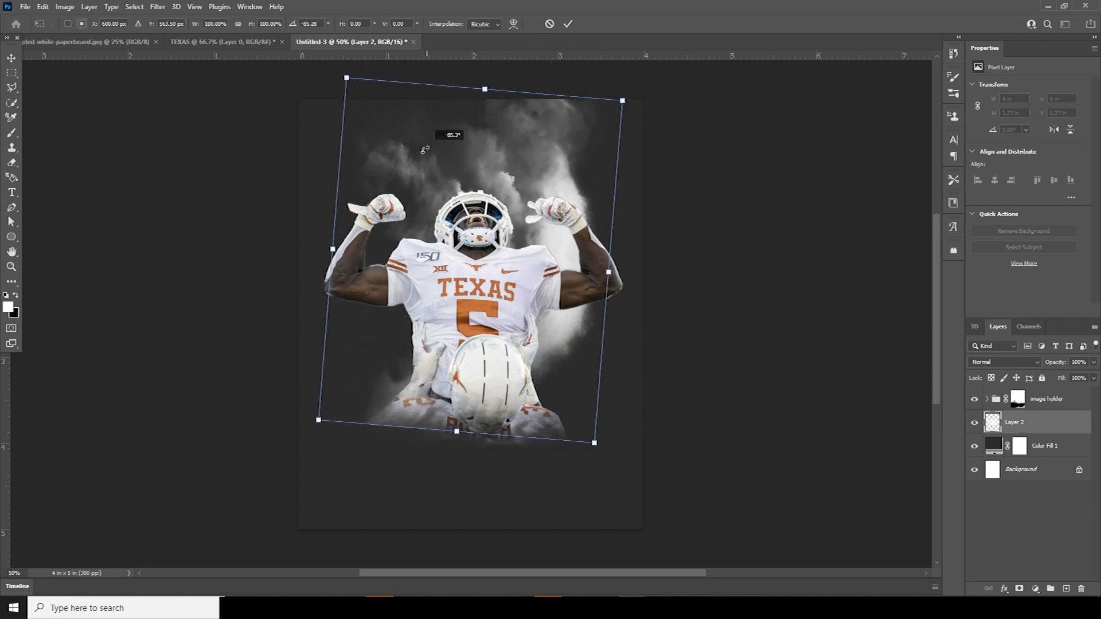
pyautogui.moveTo(598, 446); pyautogui.dragTo(683, 497)
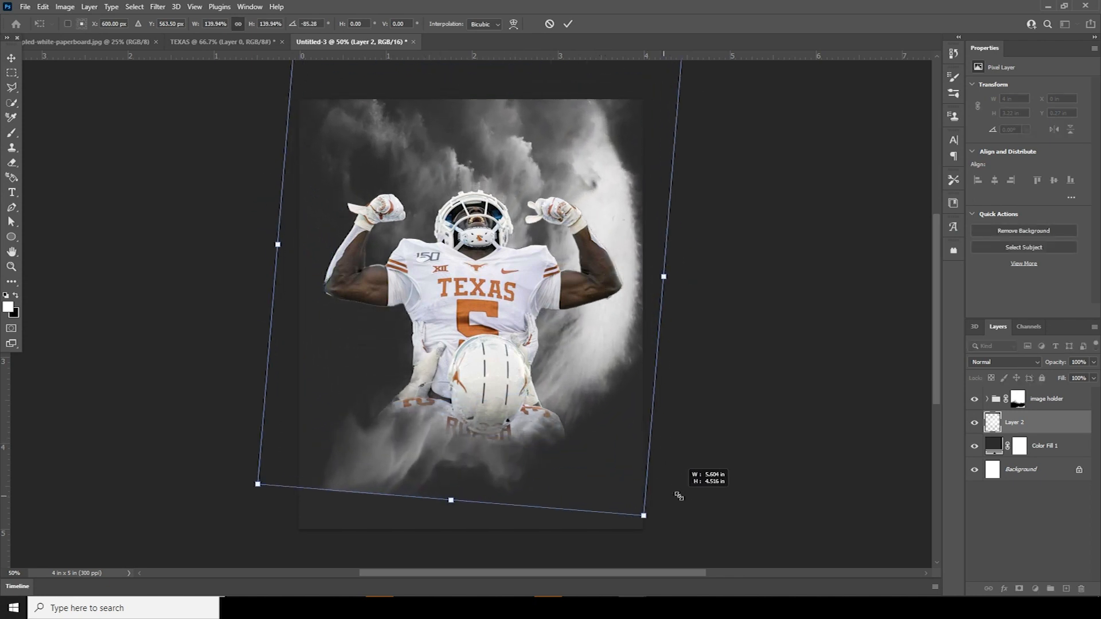
pyautogui.moveTo(641, 427); pyautogui.dragTo(650, 489)
pyautogui.press('Return')
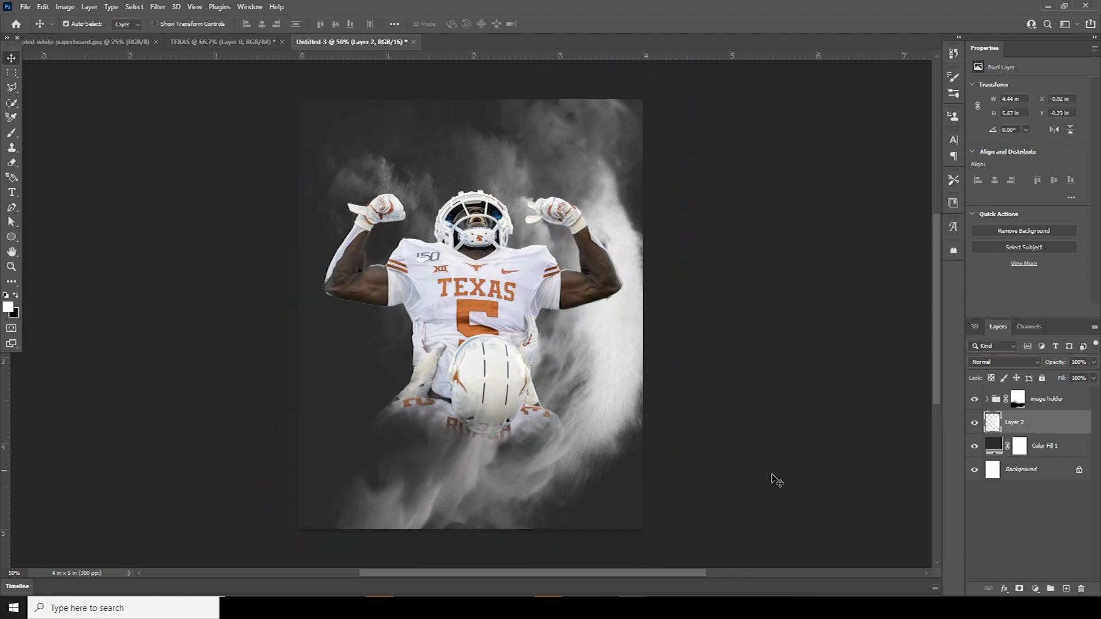
# Soften the bright smoke along the canvas's right and lower edges with a soft 600 px Eraser
pyautogui.press('e')
pyautogui.moveTo(644, 188)
pyautogui.mouseDown()
pyautogui.moveTo(627, 254)
pyautogui.moveTo(659, 396)
pyautogui.moveTo(635, 415)
pyautogui.moveTo(624, 356)
pyautogui.moveTo(649, 416)
pyautogui.moveTo(553, 490)
pyautogui.moveTo(562, 499)
pyautogui.moveTo(497, 519)
pyautogui.moveTo(358, 498)
pyautogui.moveTo(575, 552)
pyautogui.mouseUp()
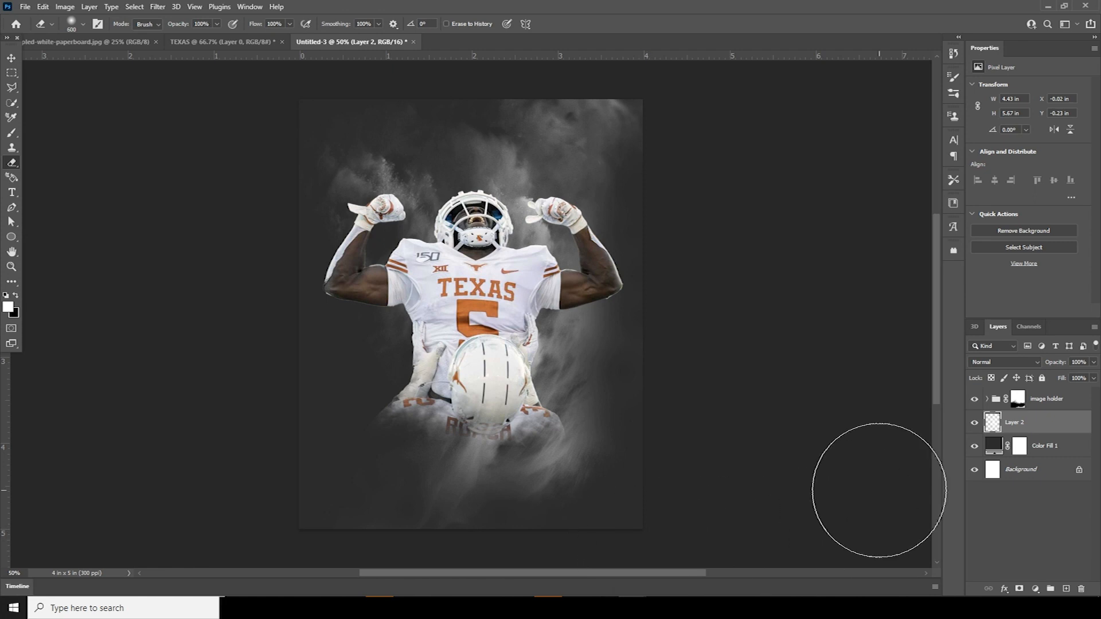
# Add a new layer above the smoke layer and choose brush 16 from the Free Sand Dust Photoshop Brushes 2 set
pyautogui.click(1065, 590)
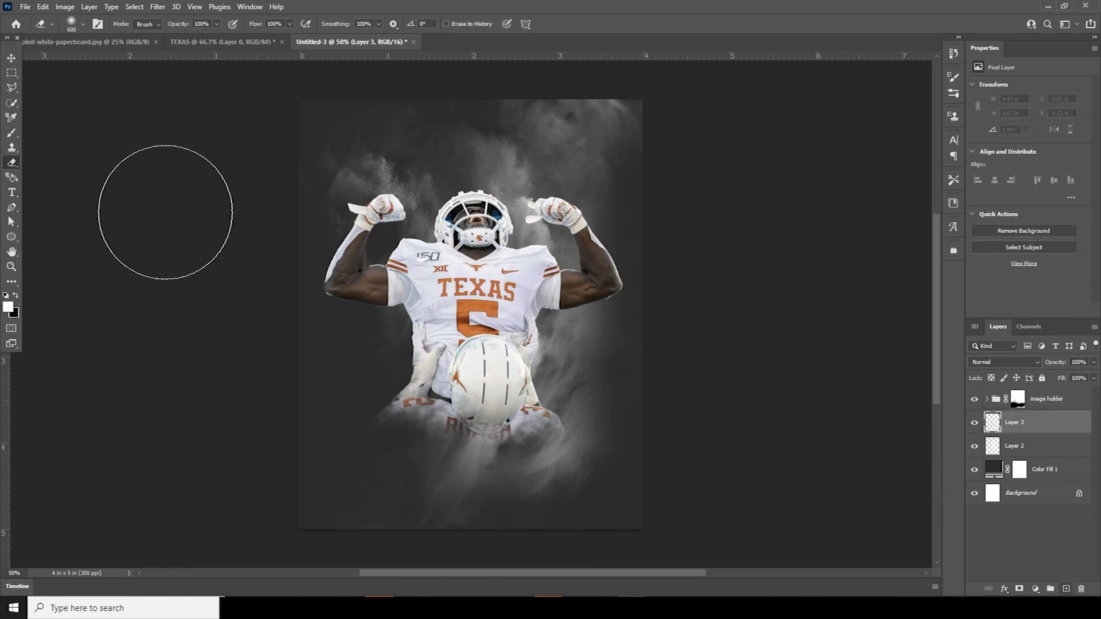
pyautogui.click(84, 25)
pyautogui.click(1016, 419)
pyautogui.press('b')
pyautogui.click(85, 24)
pyautogui.scroll(5, 161, 187)
pyautogui.scroll(-10, 155, 318)
pyautogui.scroll(5, 160, 318)
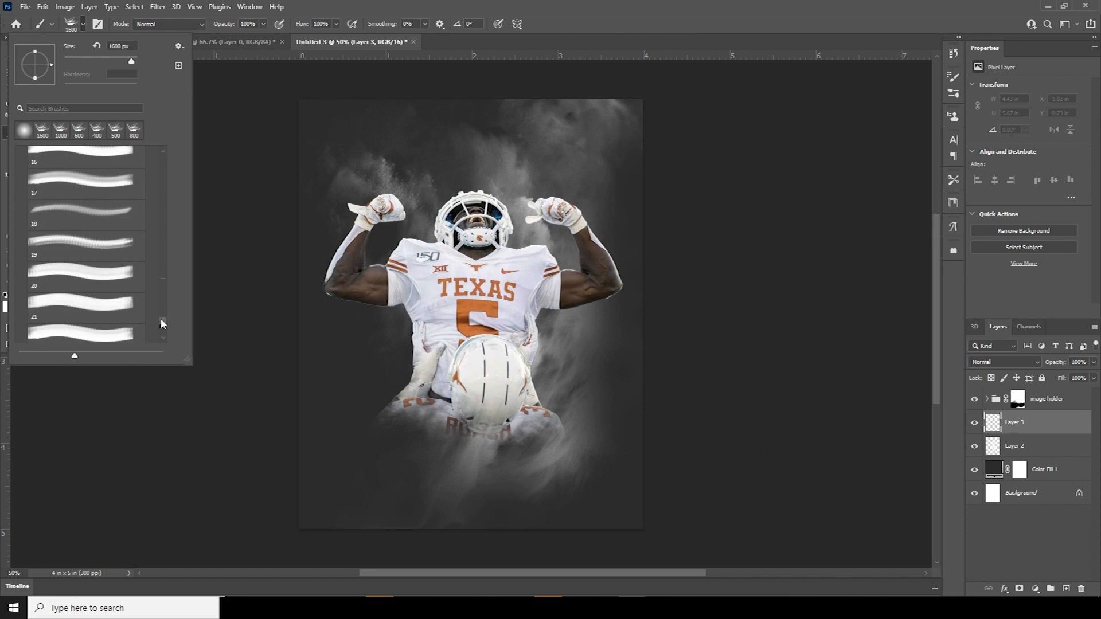
pyautogui.scroll(-1, 163, 318)
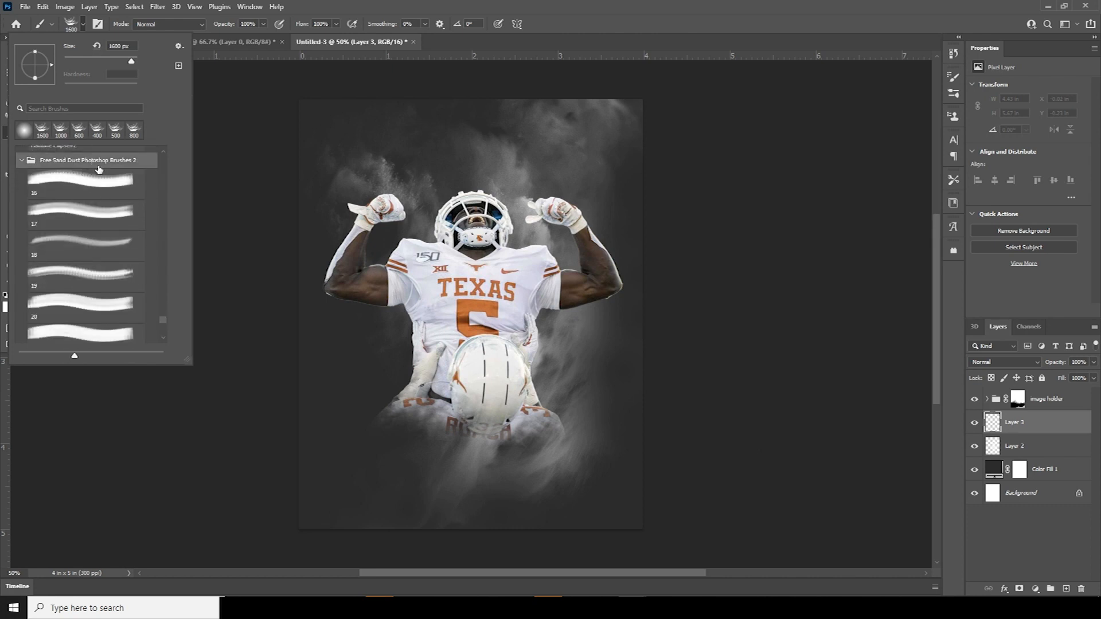
pyautogui.click(98, 180)
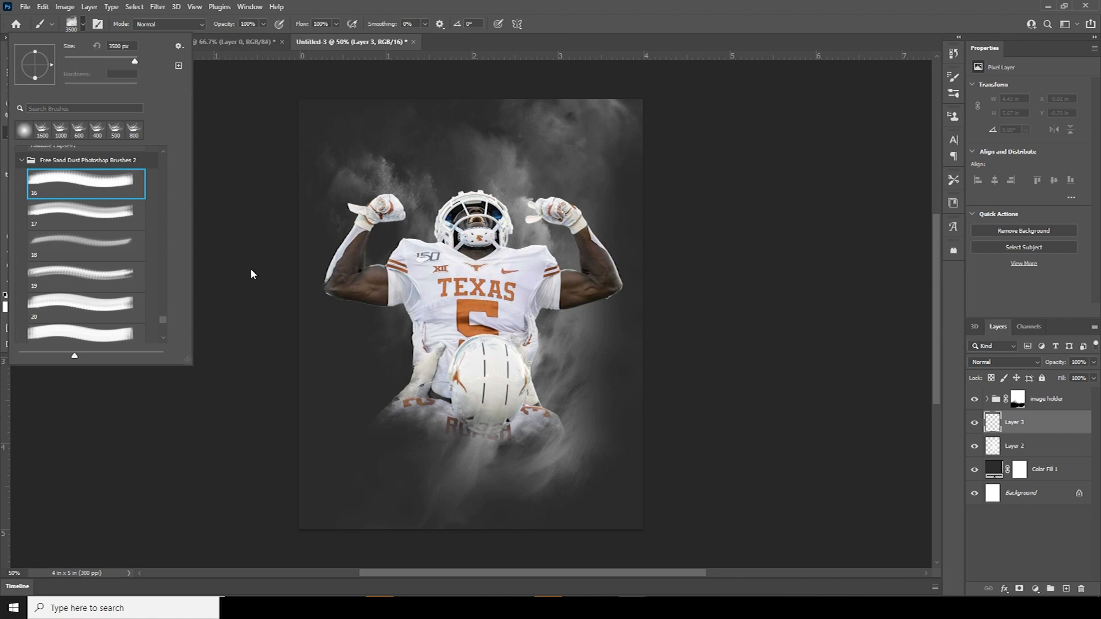
# Switch to the browser to view the Free Sand Dust Photoshop Brushes 5 page on Brusheezy, and return to Photoshop
pyautogui.hotkey('alt', 'Tab')
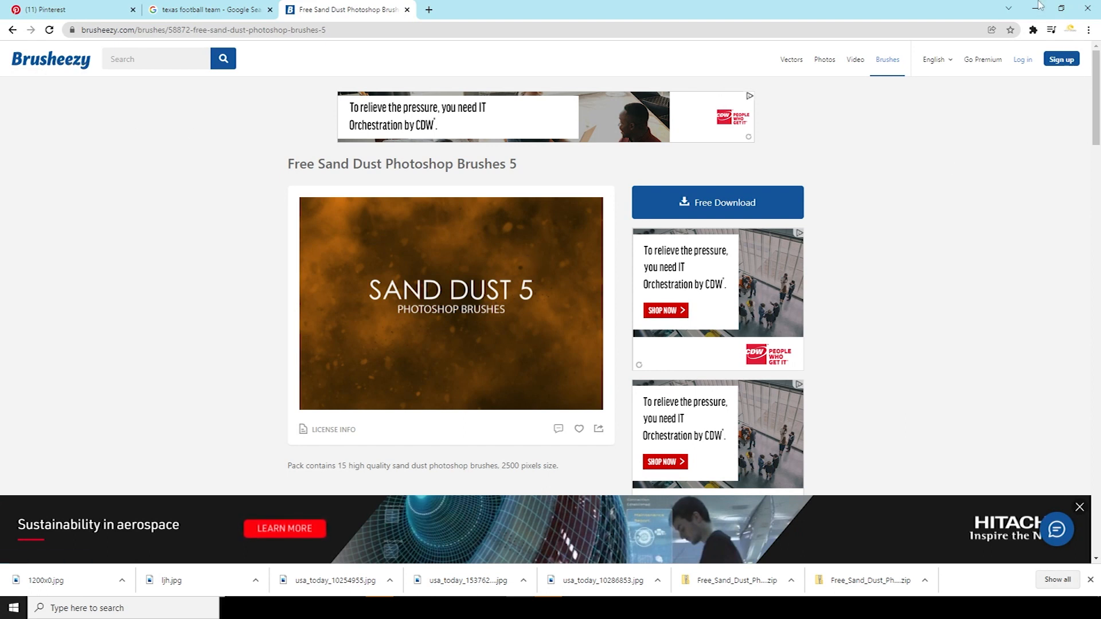
pyautogui.hotkey('alt', 'Tab')
# Try brush 17 and settle on brush 18 from the Free Sand Dust Photoshop Brushes 2 set
pyautogui.click(84, 26)
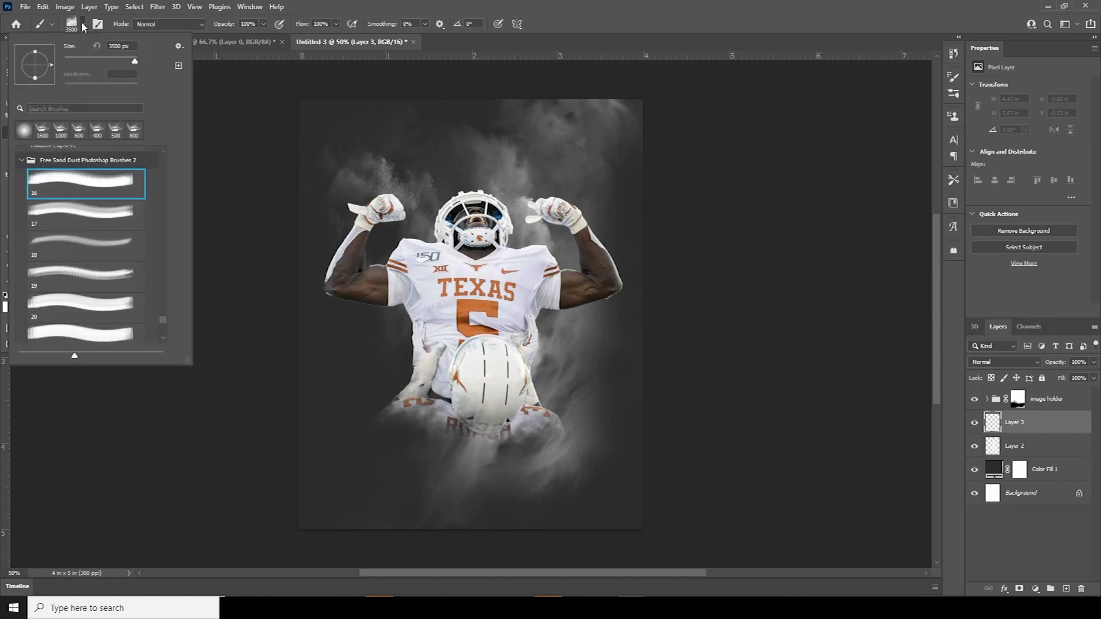
pyautogui.click(115, 217)
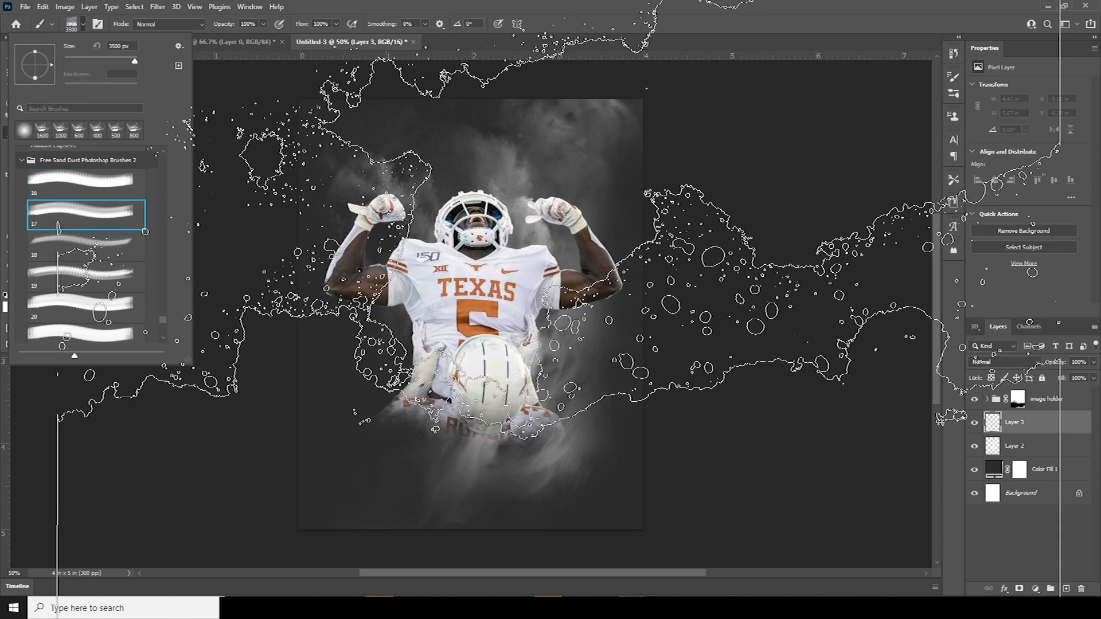
pyautogui.click(95, 248)
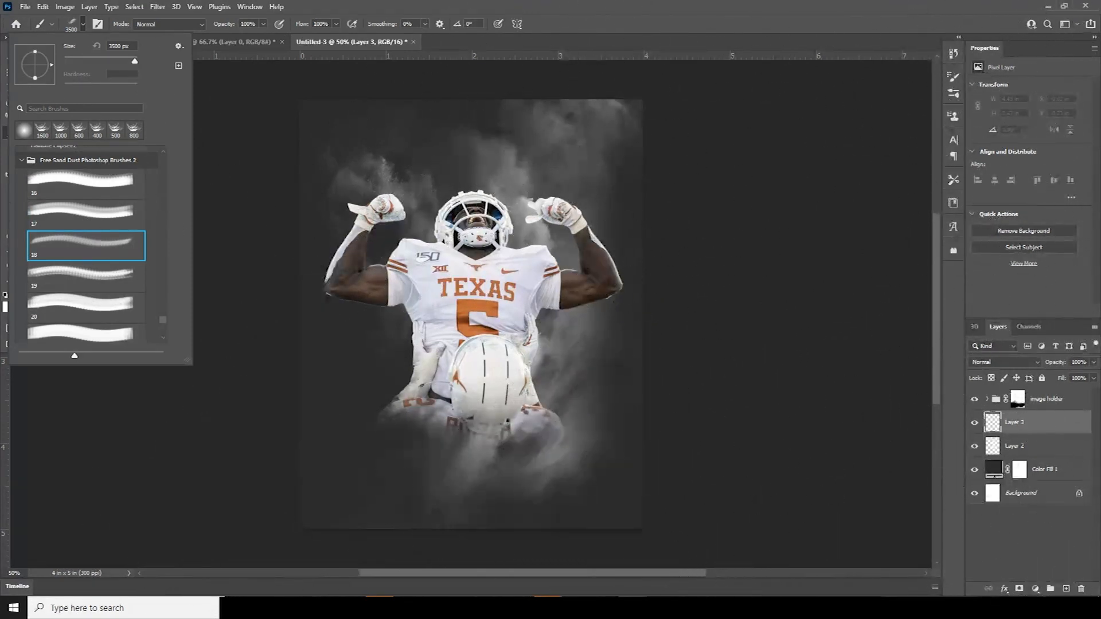
pyautogui.press('Escape')
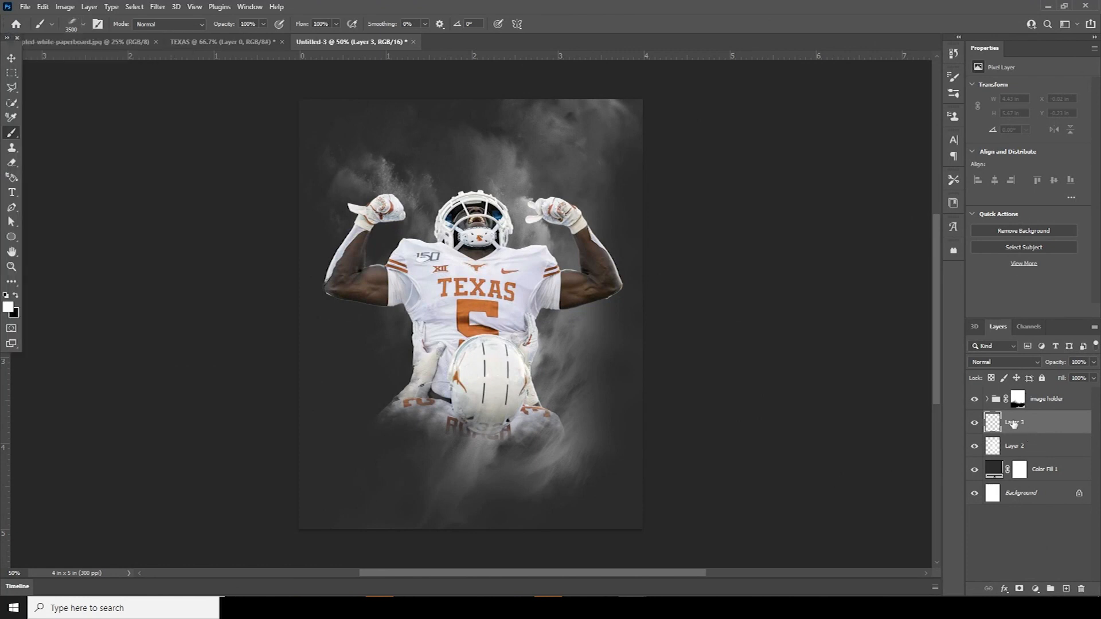
# Keep white as the foreground colour, reduce the brush to 1800 px and stamp dust particles behind the player on Layer 3
pyautogui.click(8, 310)
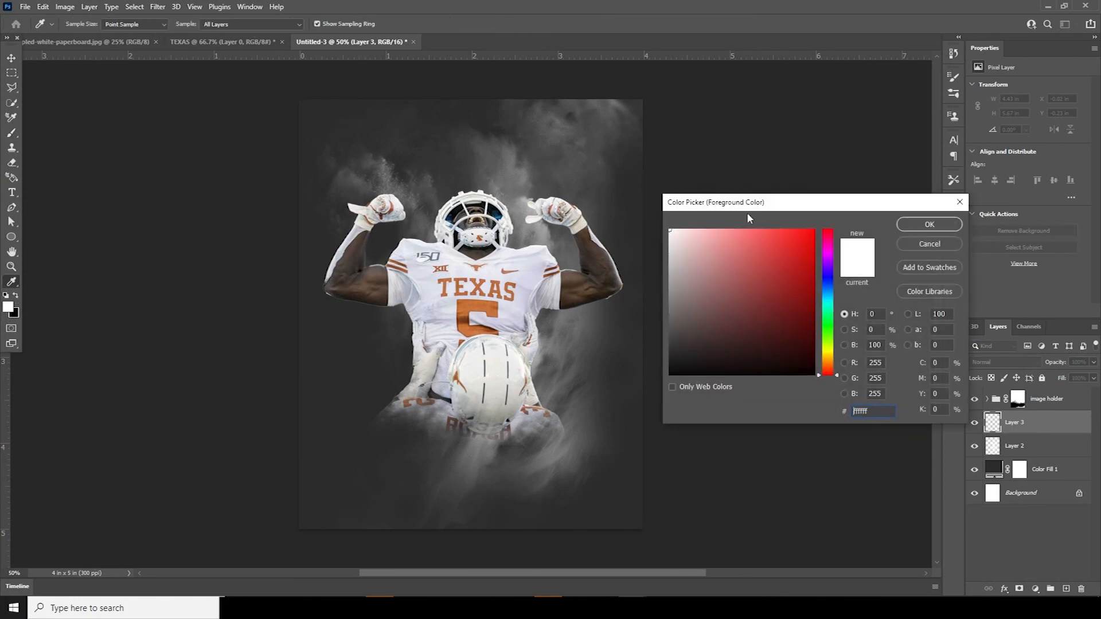
pyautogui.click(929, 224)
pyautogui.press('[')
pyautogui.press('[')
pyautogui.press('[')
pyautogui.press('[')
pyautogui.press('[')
pyautogui.press('[')
pyautogui.press('[')
pyautogui.press('[')
pyautogui.press('[')
pyautogui.press('[')
pyautogui.press('[')
pyautogui.press('[')
pyautogui.press('[')
pyautogui.press('[')
pyautogui.press('[')
pyautogui.press('[')
pyautogui.click(462, 283)
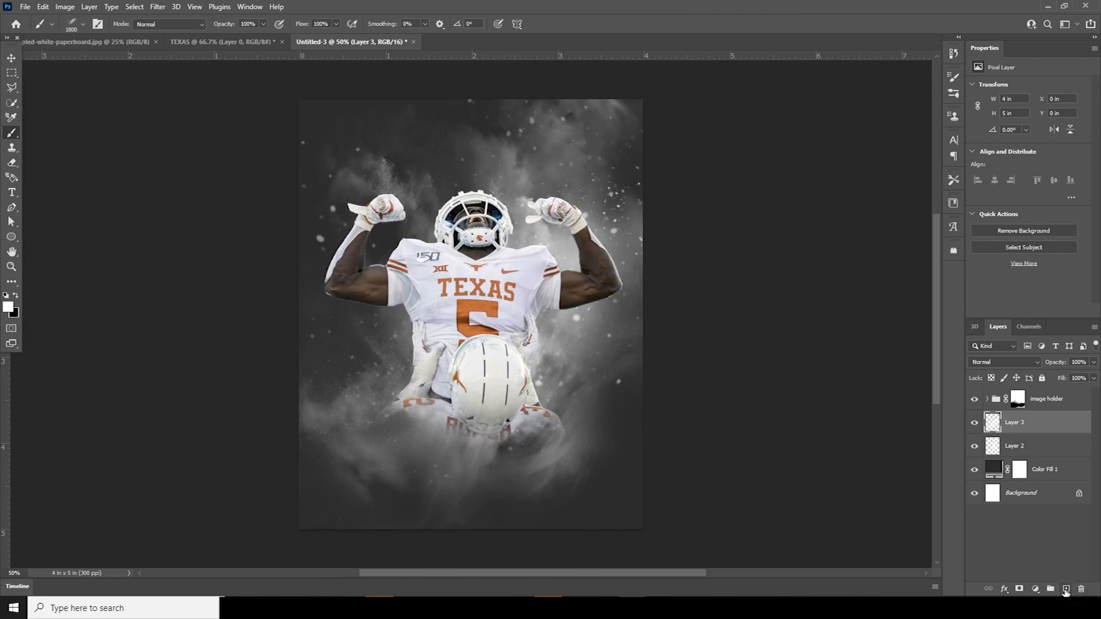
# Add a new layer above Layer 3 and choose brush 30 from the dust brush set
pyautogui.click(1066, 590)
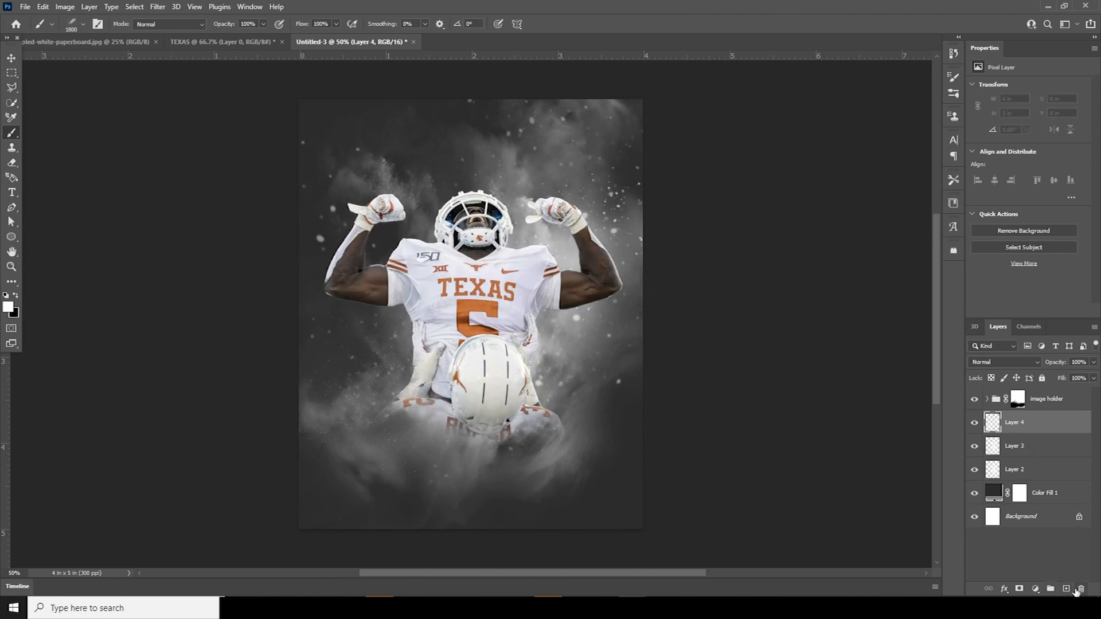
pyautogui.click(78, 28)
pyautogui.moveTo(164, 318); pyautogui.dragTo(160, 336)
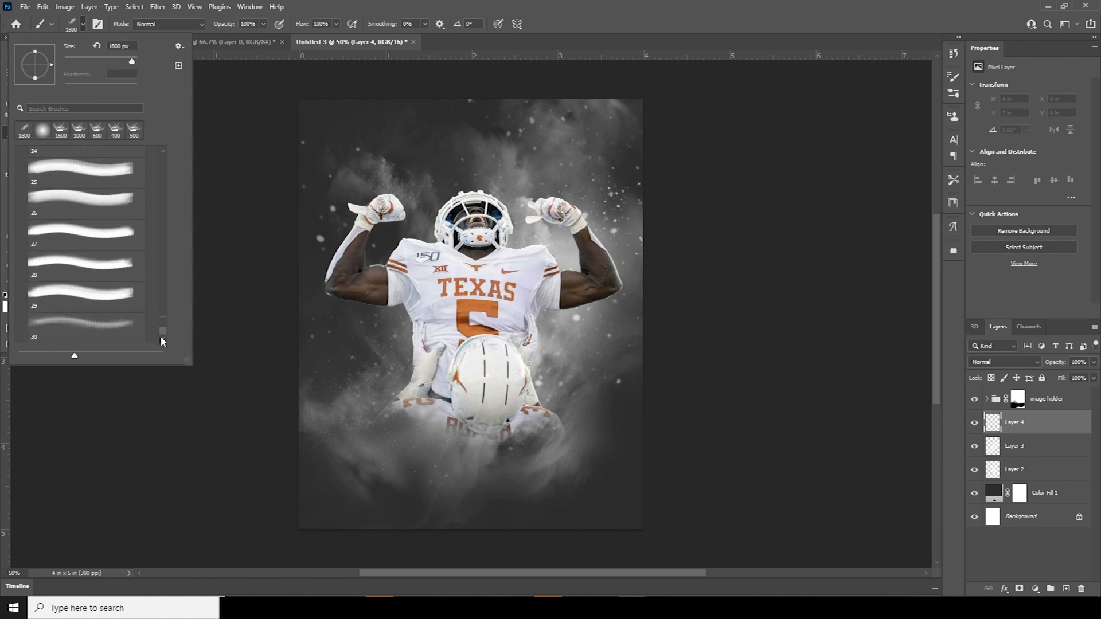
pyautogui.click(135, 326)
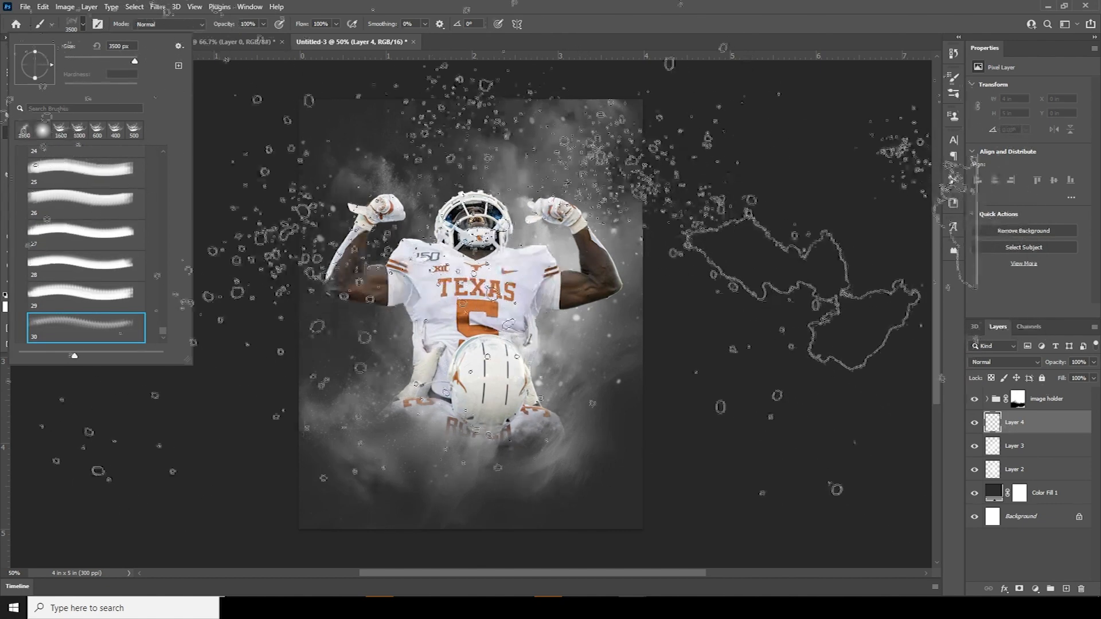
pyautogui.click(1077, 433)
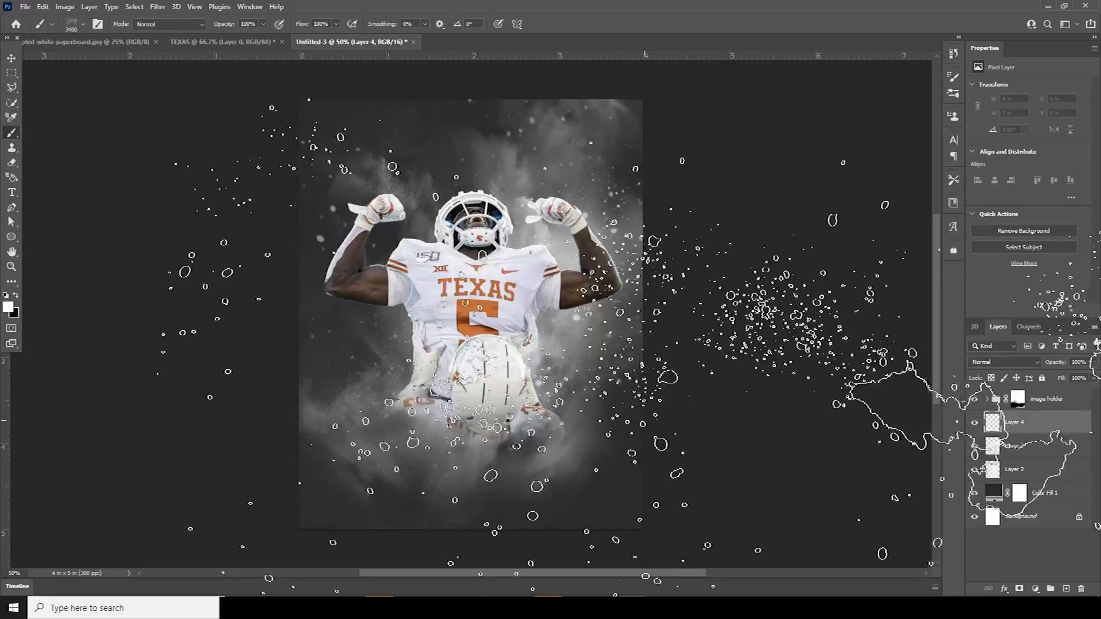
# Reduce the brush to 2400 px and stamp white dust particles behind the player across the lower part of the poster on Layer 4
pyautogui.press('[')
pyautogui.press('[')
pyautogui.press('[')
pyautogui.press('[')
pyautogui.press('[')
pyautogui.press('[')
pyautogui.press('[')
pyautogui.press('[')
pyautogui.press('[')
pyautogui.press('[')
pyautogui.press('[')
pyautogui.click(483, 490)
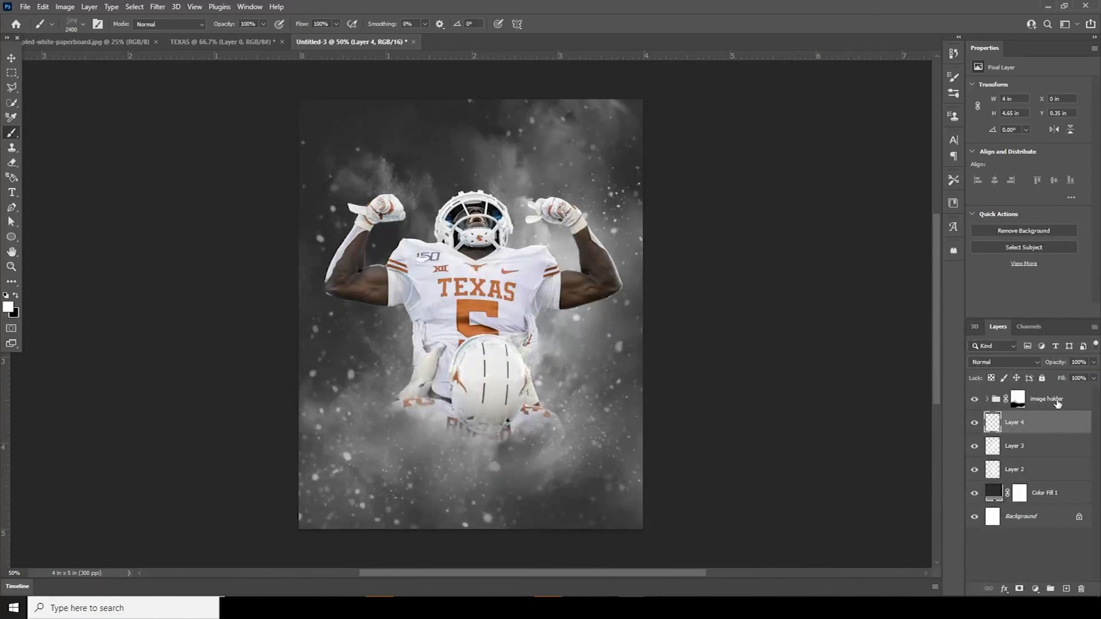
# Add a new layer above the image holder group and stamp white dust over the player with the brush at 2200 px
pyautogui.click(1058, 400)
pyautogui.click(1067, 589)
pyautogui.press('x')
pyautogui.press('[')
pyautogui.press('[')
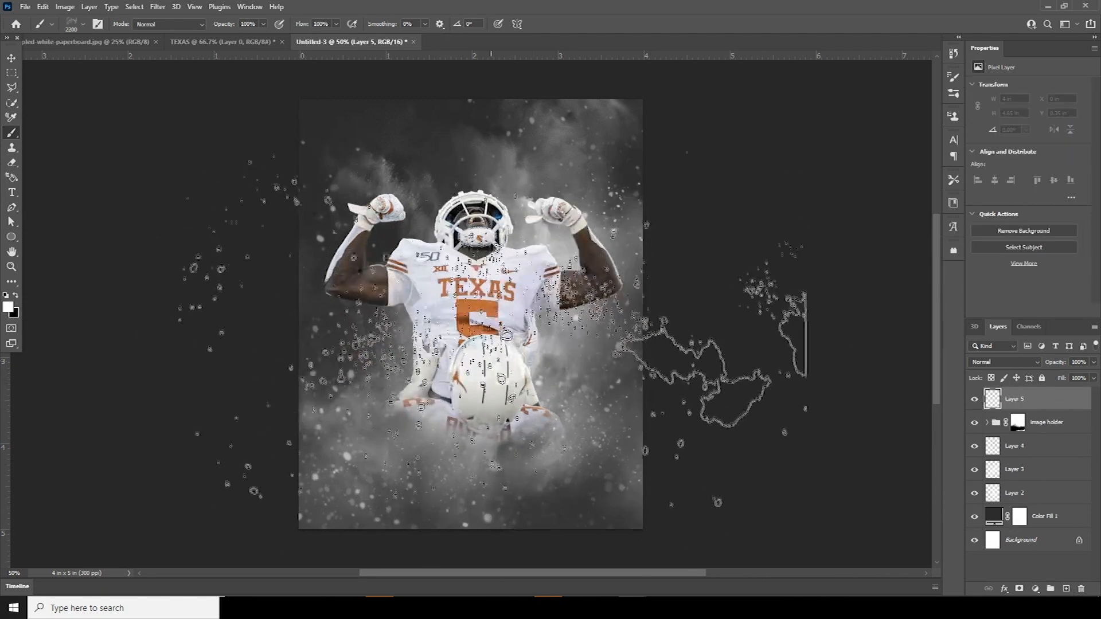
pyautogui.click(505, 379)
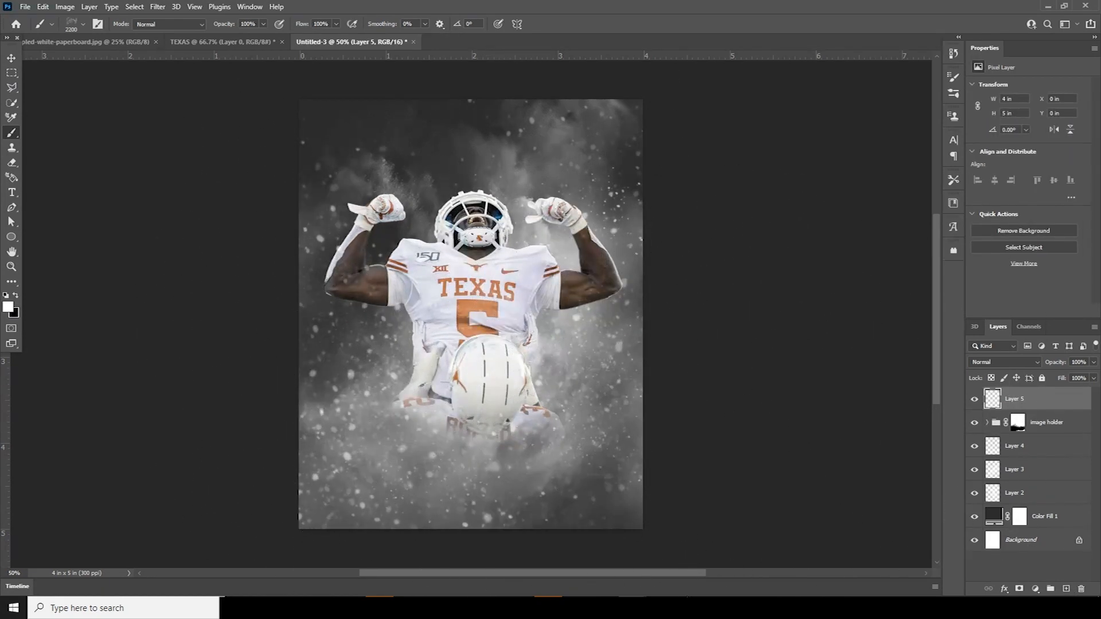
# Add a Color Lookup adjustment layer above Layer 5 and load the 3D LUT windymoodlut 2020.cube
pyautogui.click(11, 58)
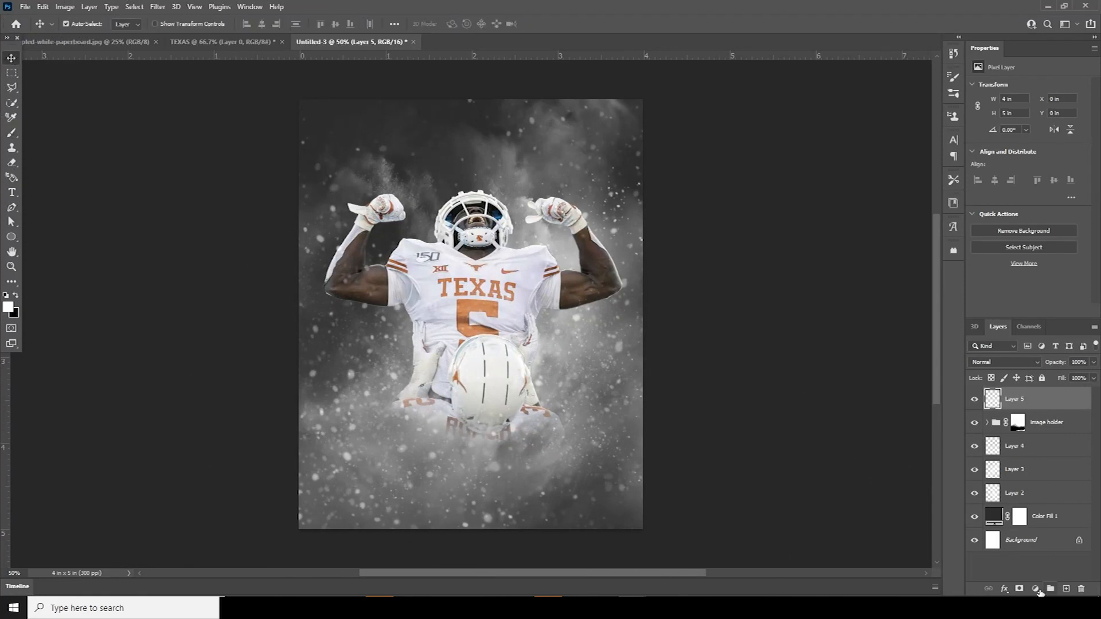
pyautogui.click(1038, 589)
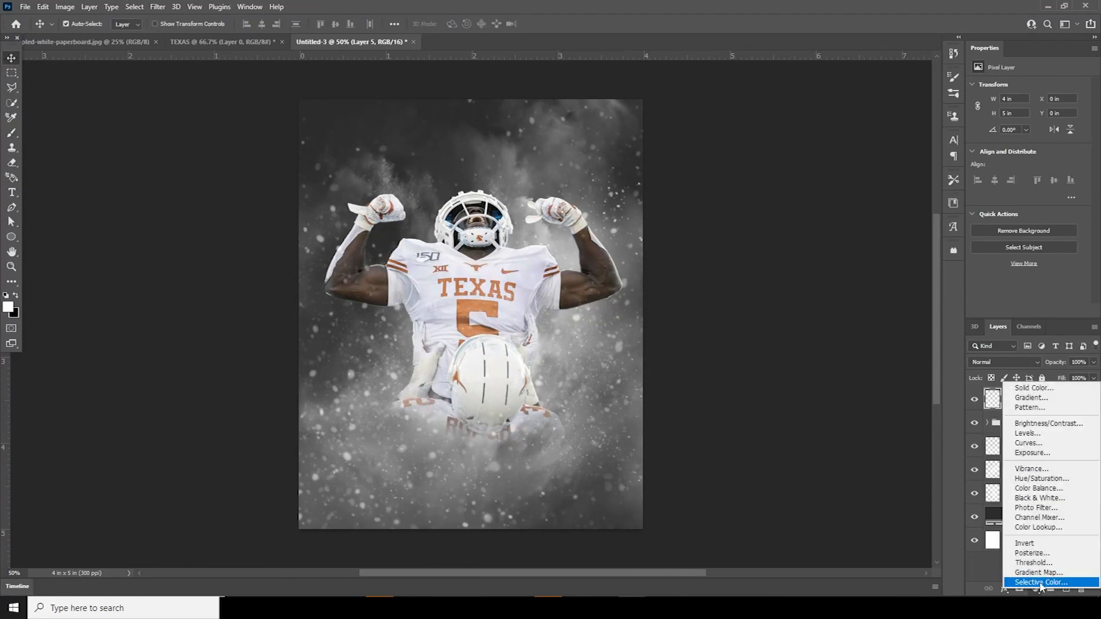
pyautogui.click(1050, 527)
pyautogui.click(1078, 92)
pyautogui.click(1021, 101)
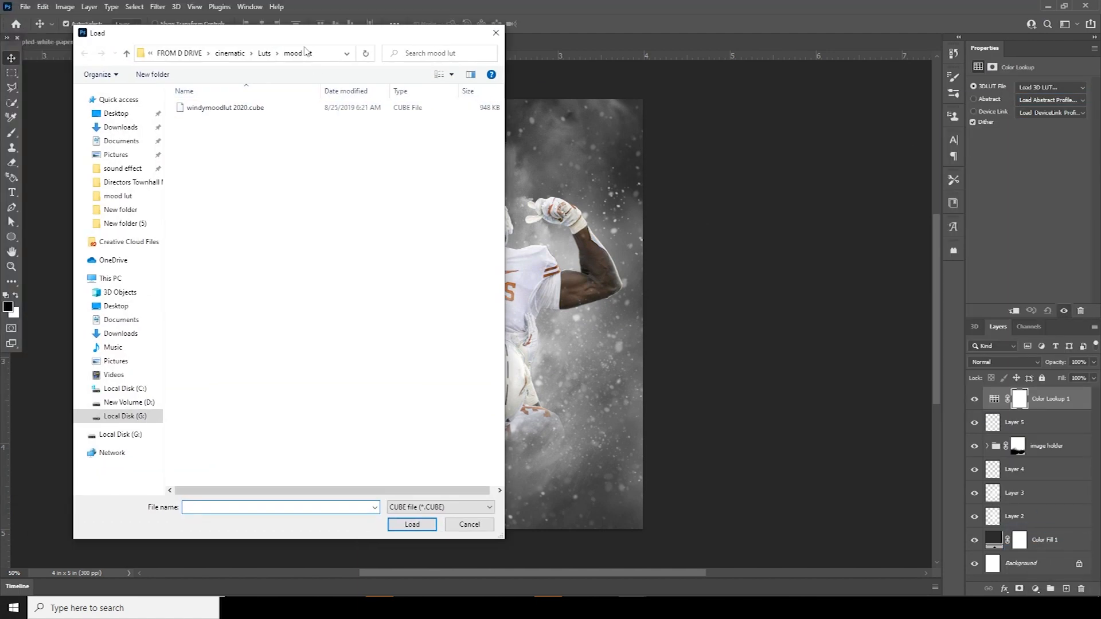
pyautogui.click(239, 109)
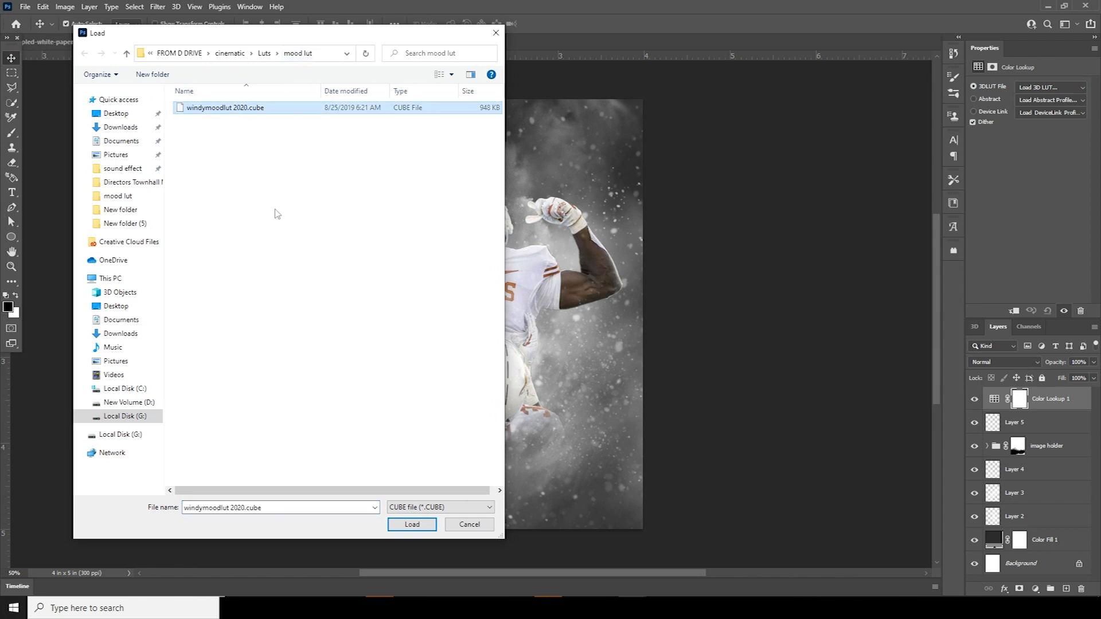
pyautogui.click(417, 526)
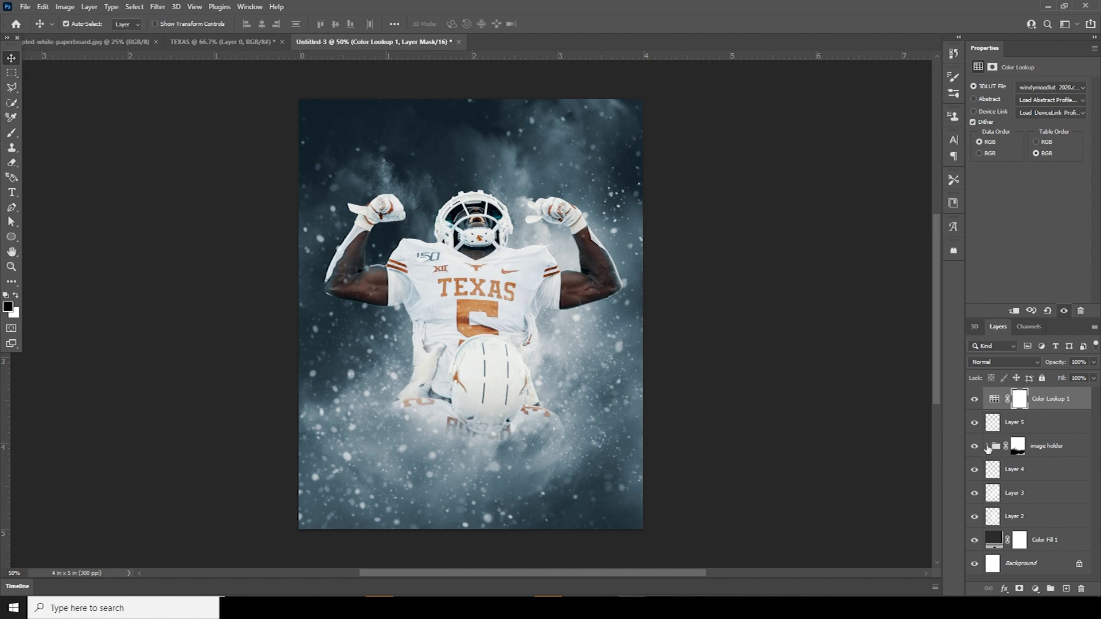
# Open the player's Layer 1 in the Camera Raw Filter and set Temperature to +7, Highlights to -100 and Shadows to +44
pyautogui.click(987, 447)
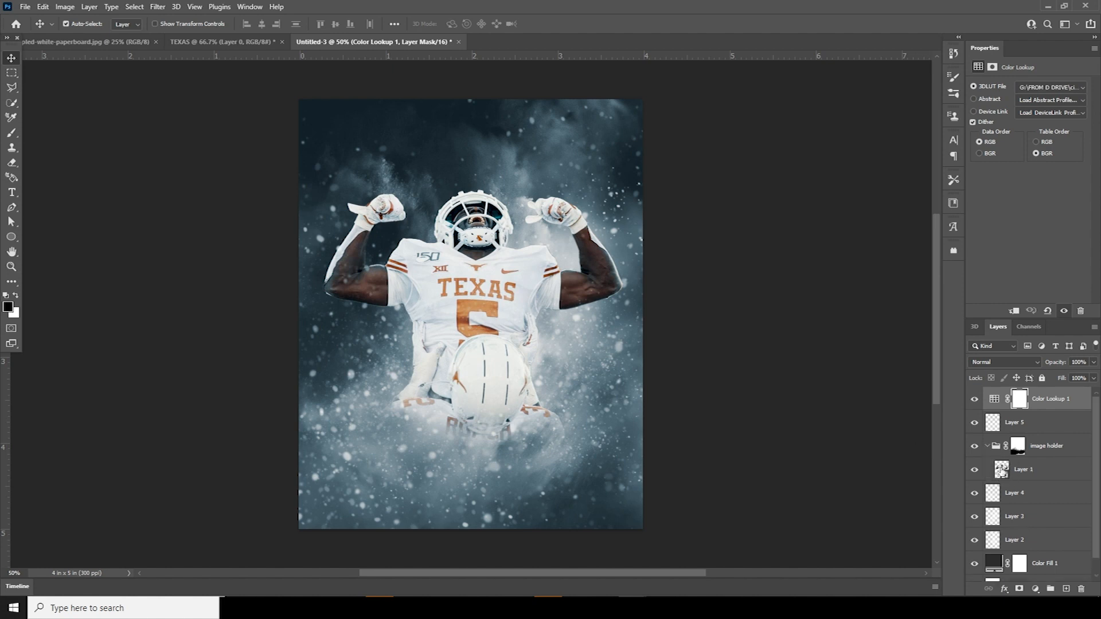
pyautogui.click(1001, 470)
pyautogui.click(157, 7)
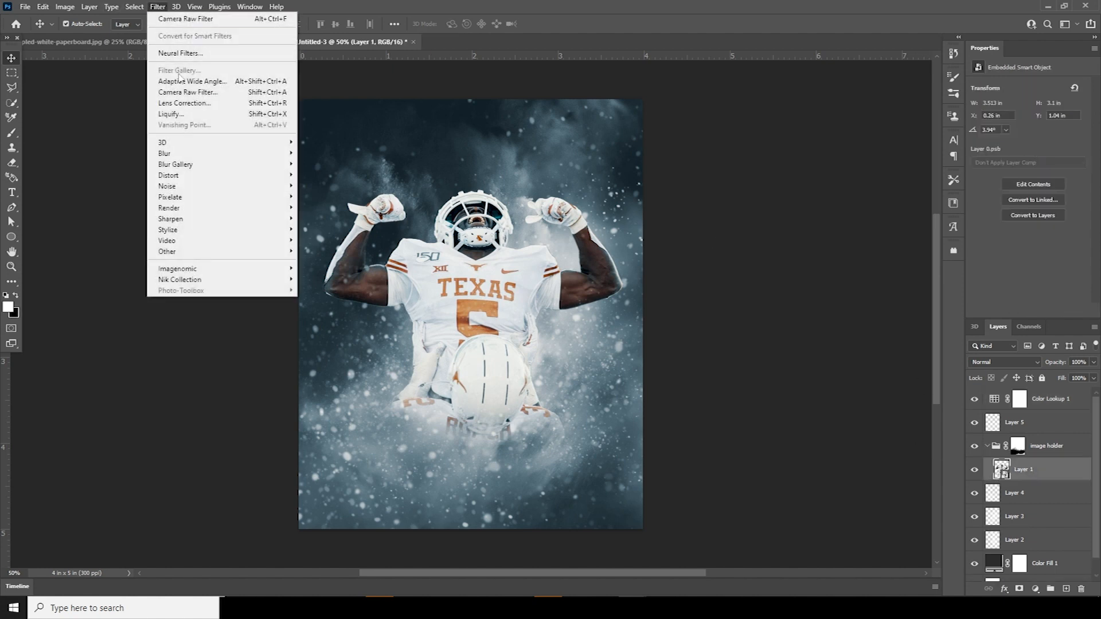
pyautogui.click(195, 94)
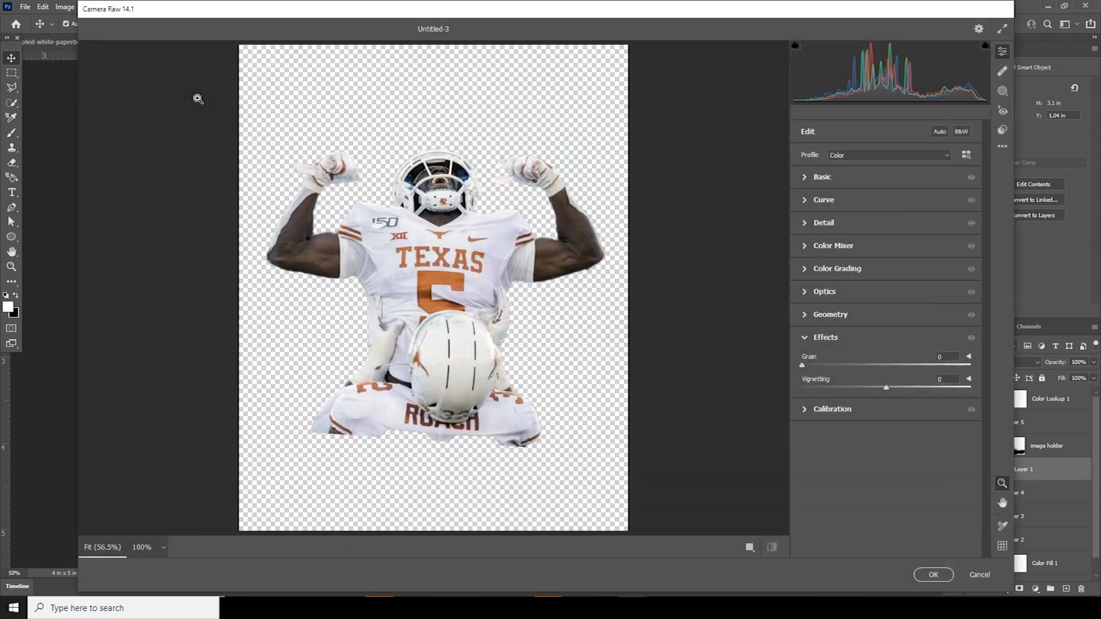
pyautogui.click(807, 177)
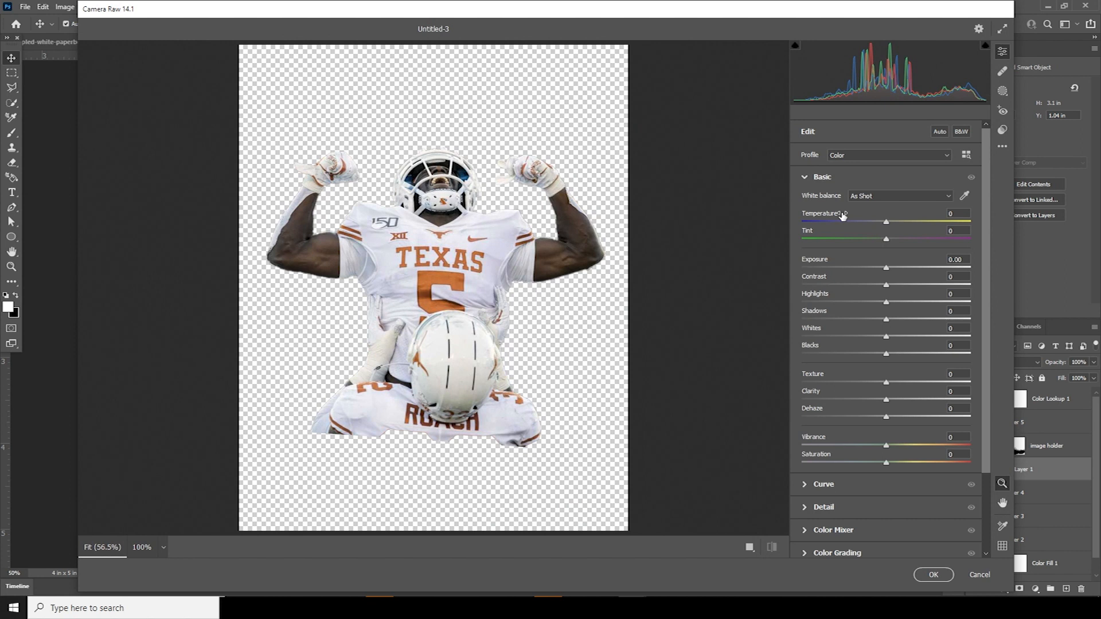
pyautogui.moveTo(887, 222); pyautogui.dragTo(893, 221)
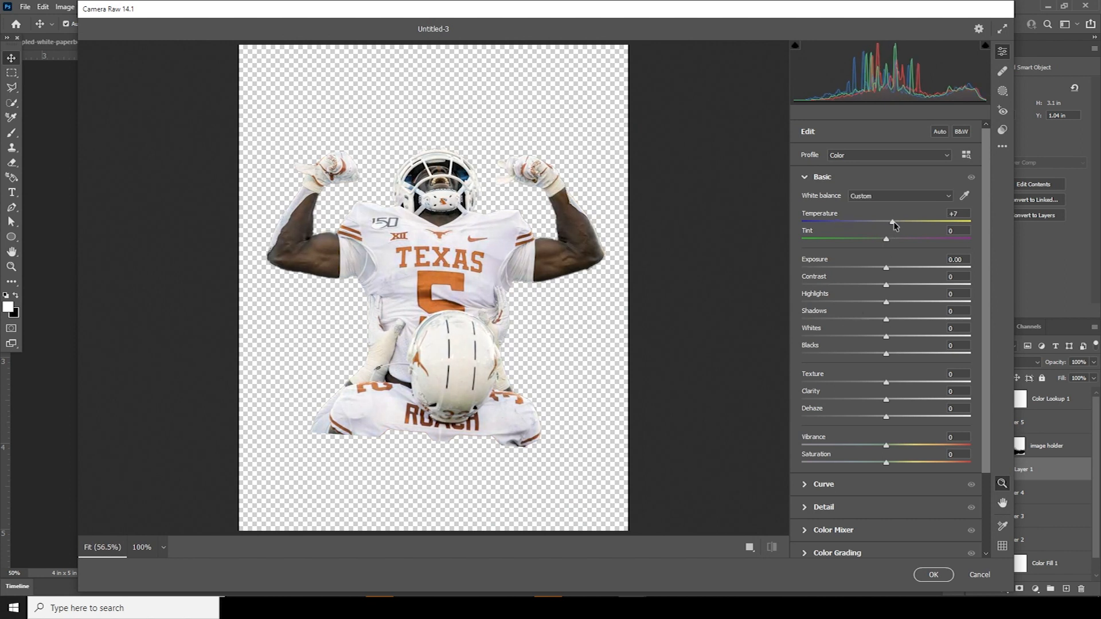
pyautogui.click(803, 301)
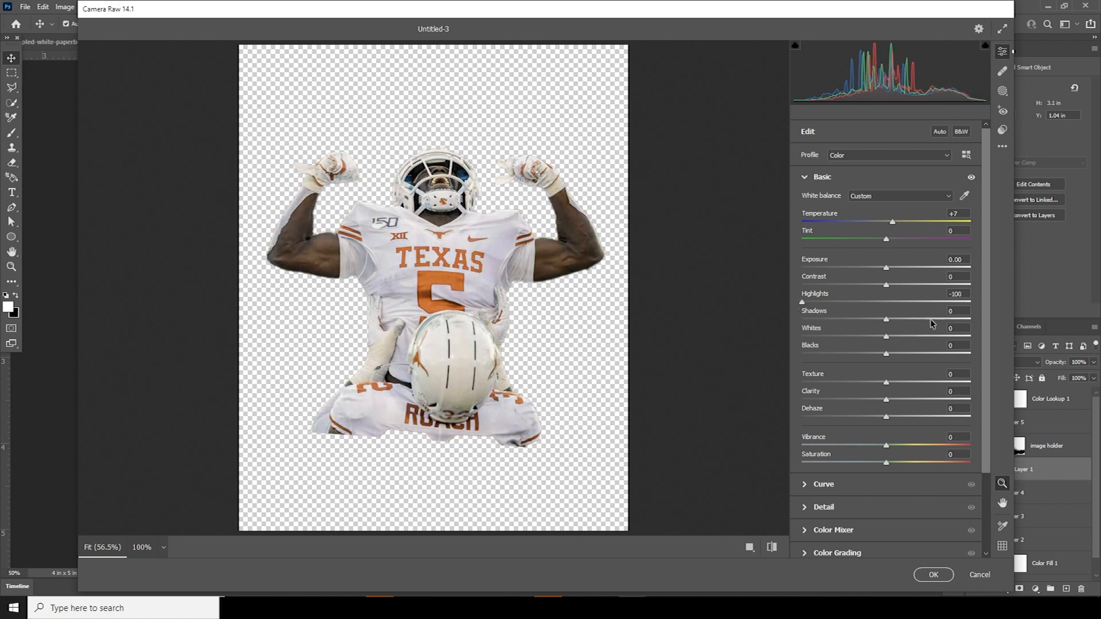
pyautogui.moveTo(931, 320); pyautogui.dragTo(924, 319)
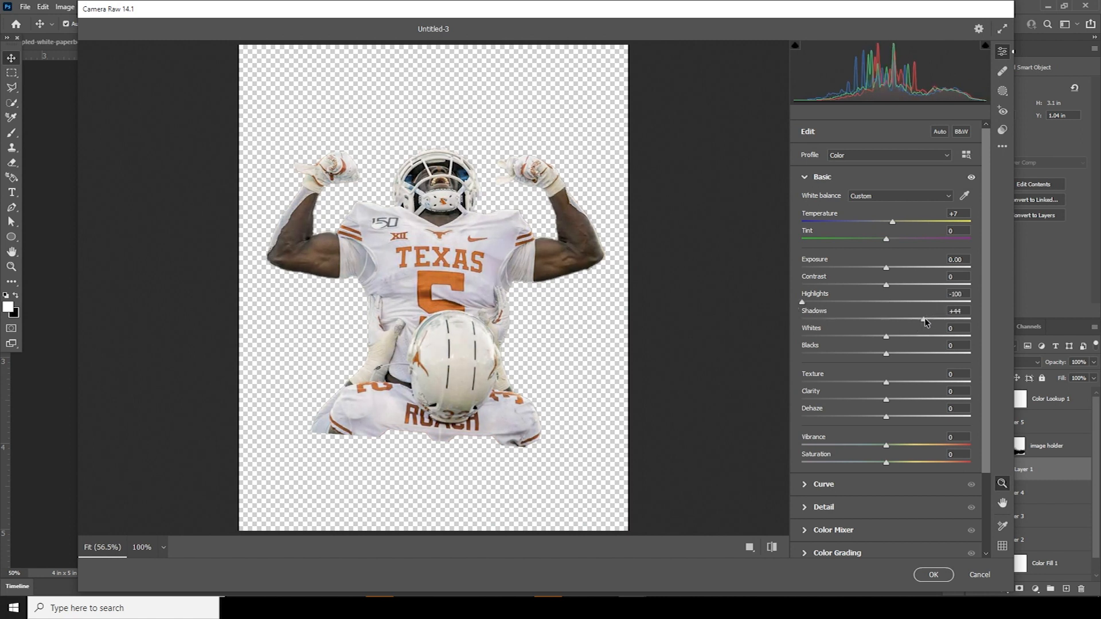
# Set Texture to +61, Clarity to +84 and Exposure to +0.15 for the player
pyautogui.click(938, 383)
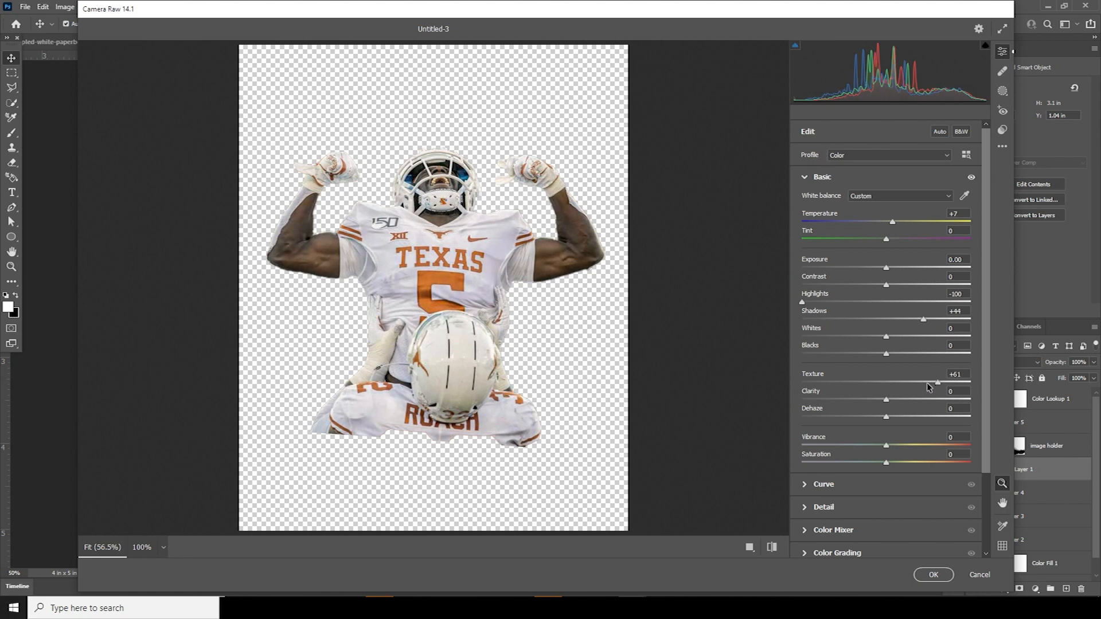
pyautogui.click(952, 400)
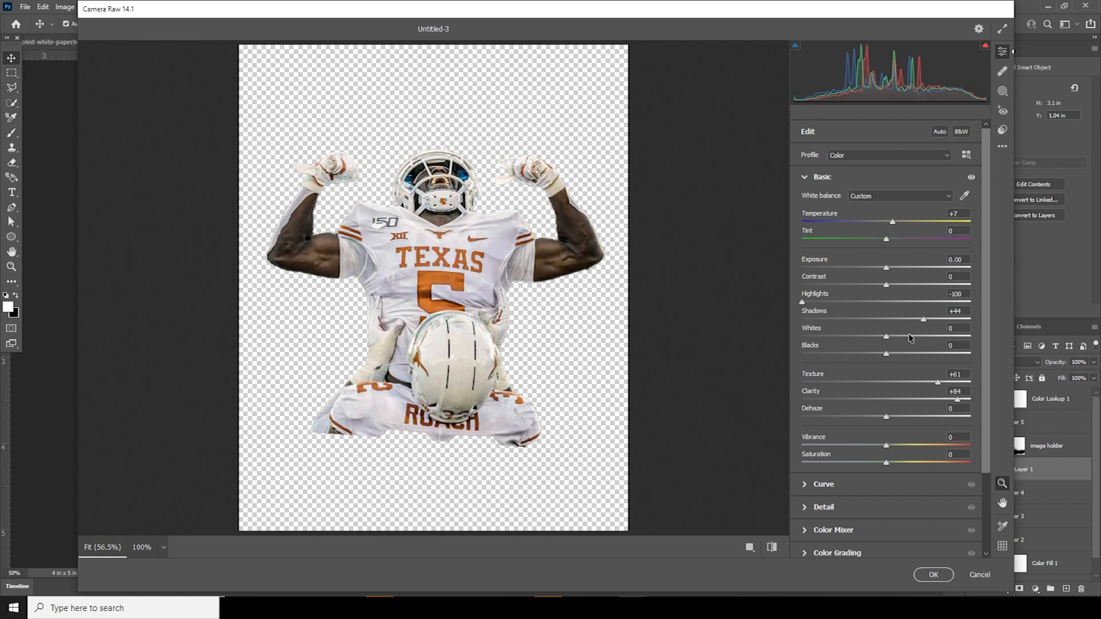
pyautogui.moveTo(887, 269); pyautogui.dragTo(890, 270)
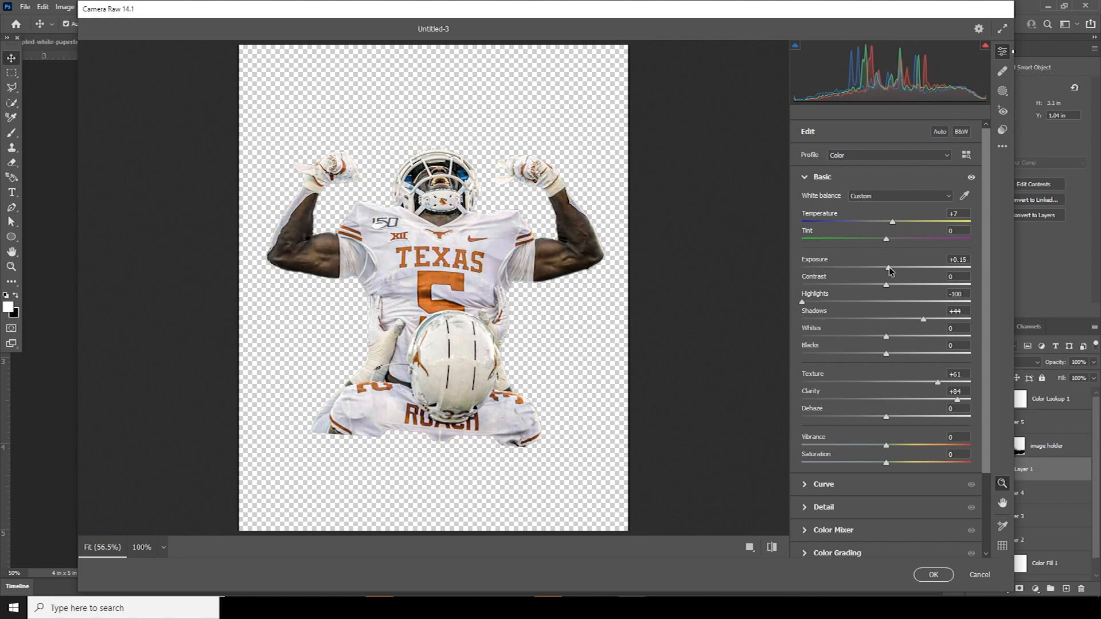
# Set Color Noise Reduction to 26 and Noise Reduction to 18 for the player
pyautogui.click(805, 509)
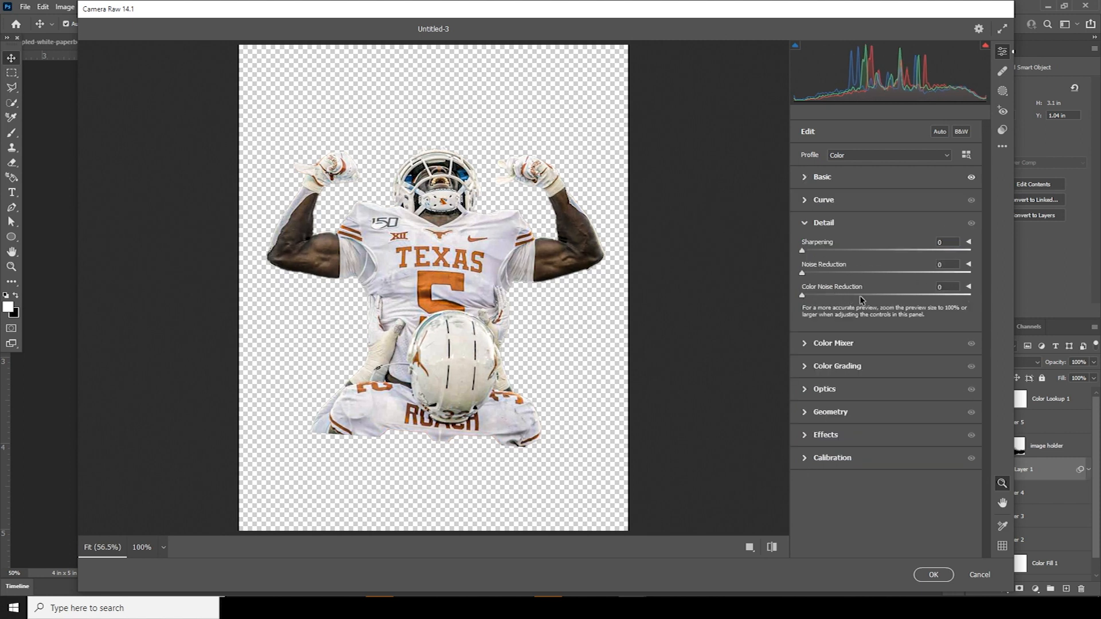
pyautogui.moveTo(851, 294); pyautogui.dragTo(844, 295)
pyautogui.moveTo(817, 272); pyautogui.dragTo(825, 273)
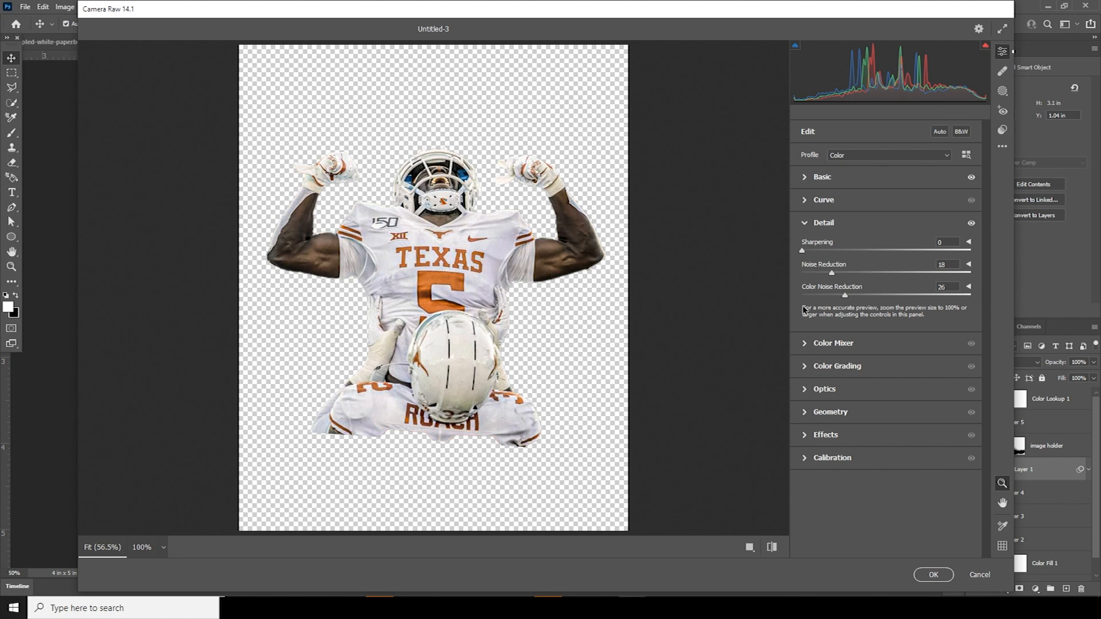
# In the HSL mixer, set saturation of reds to -71, yellows -86, aquas and blues -100, and luminance of reds +14, oranges +9, yellows +13
pyautogui.click(804, 345)
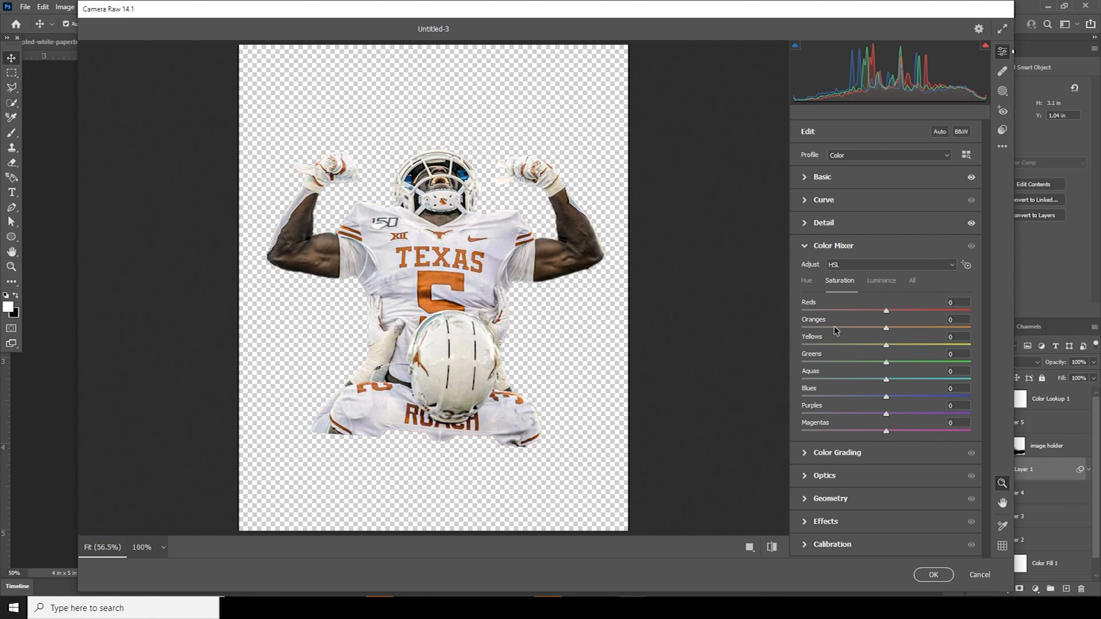
pyautogui.moveTo(837, 313); pyautogui.dragTo(788, 401)
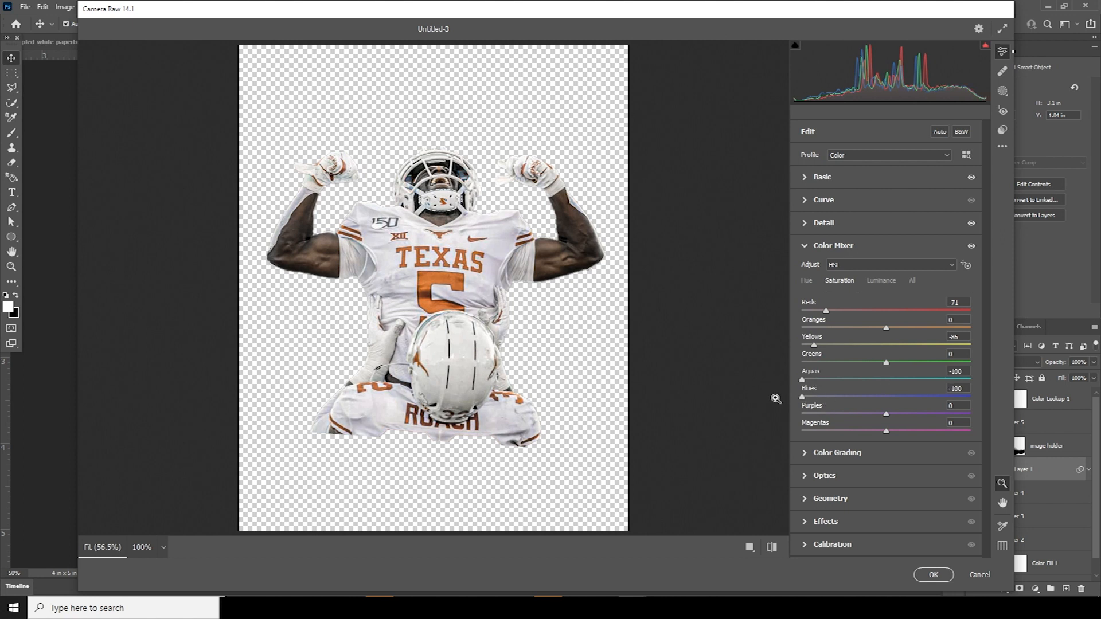
pyautogui.click(882, 281)
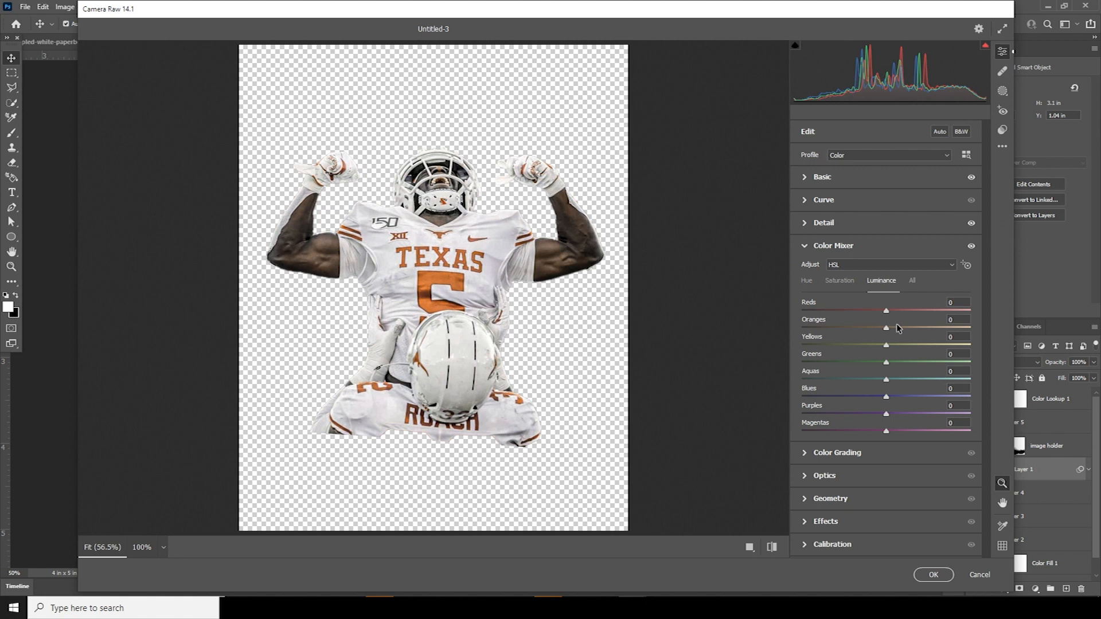
pyautogui.click(899, 311)
pyautogui.click(893, 328)
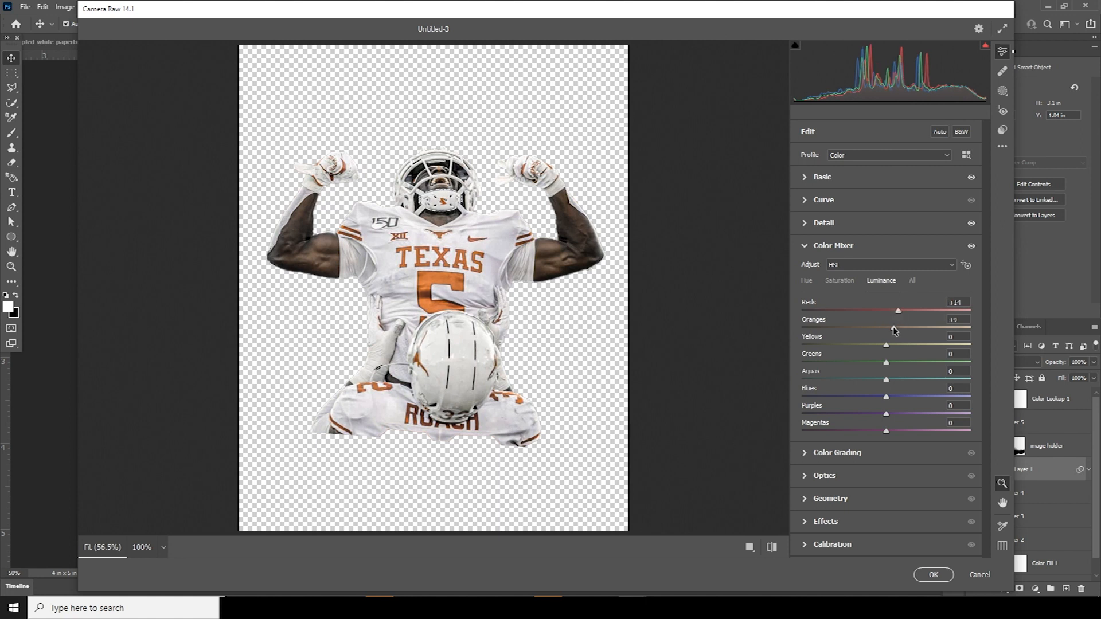
pyautogui.click(898, 346)
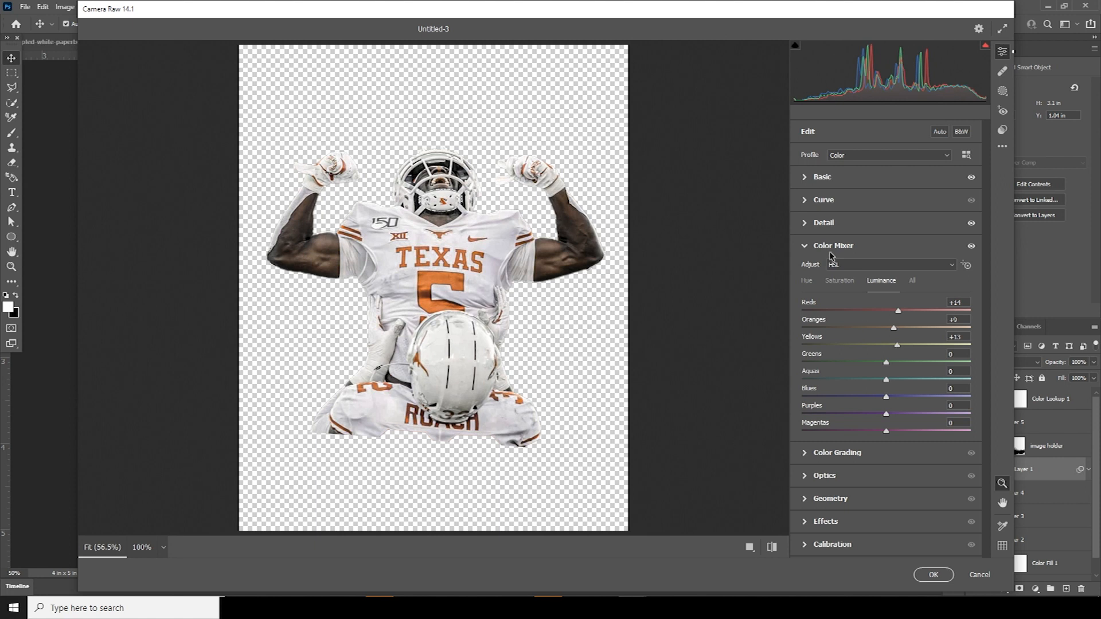
# Set Exposure back to 0.00, raise Noise Reduction to about 34 and apply the Camera Raw Filter to the player
pyautogui.click(809, 178)
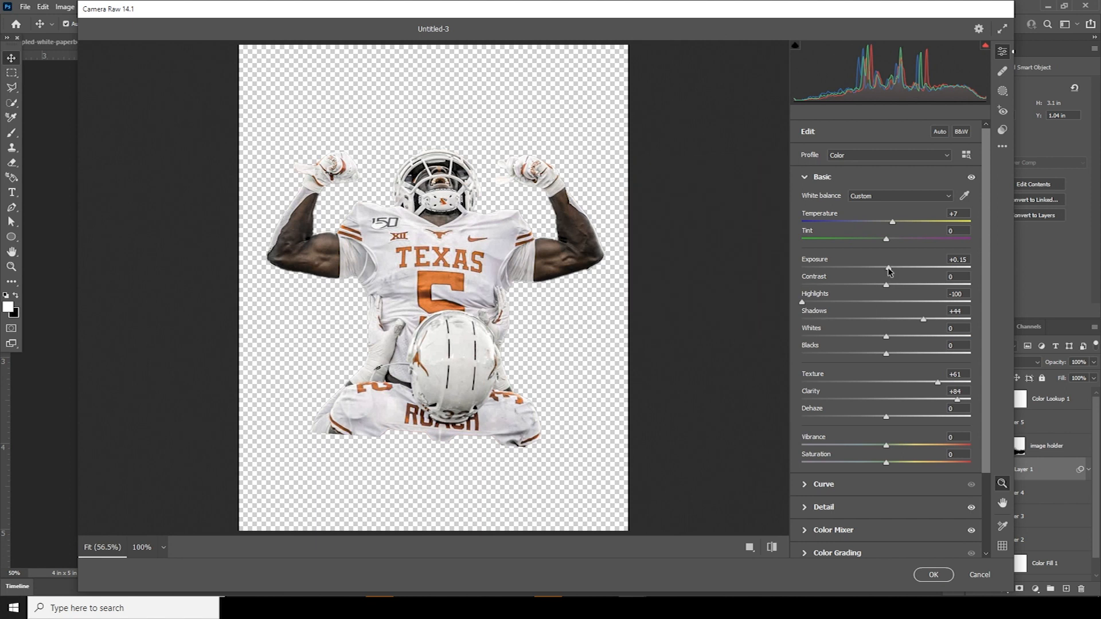
pyautogui.moveTo(890, 272); pyautogui.dragTo(888, 272)
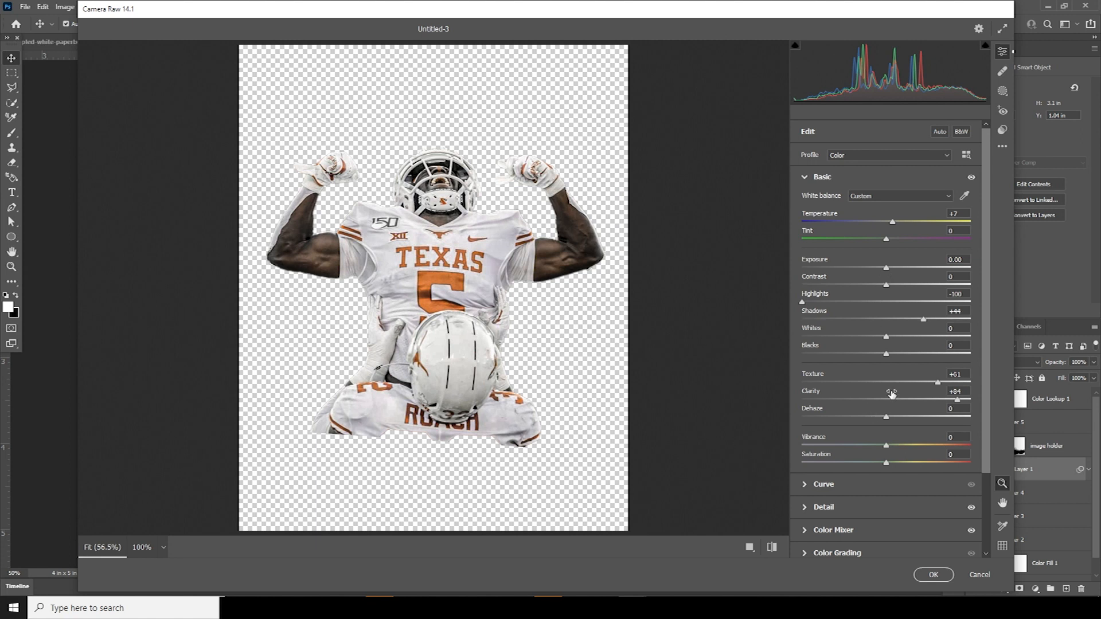
pyautogui.scroll(-4, 989, 378)
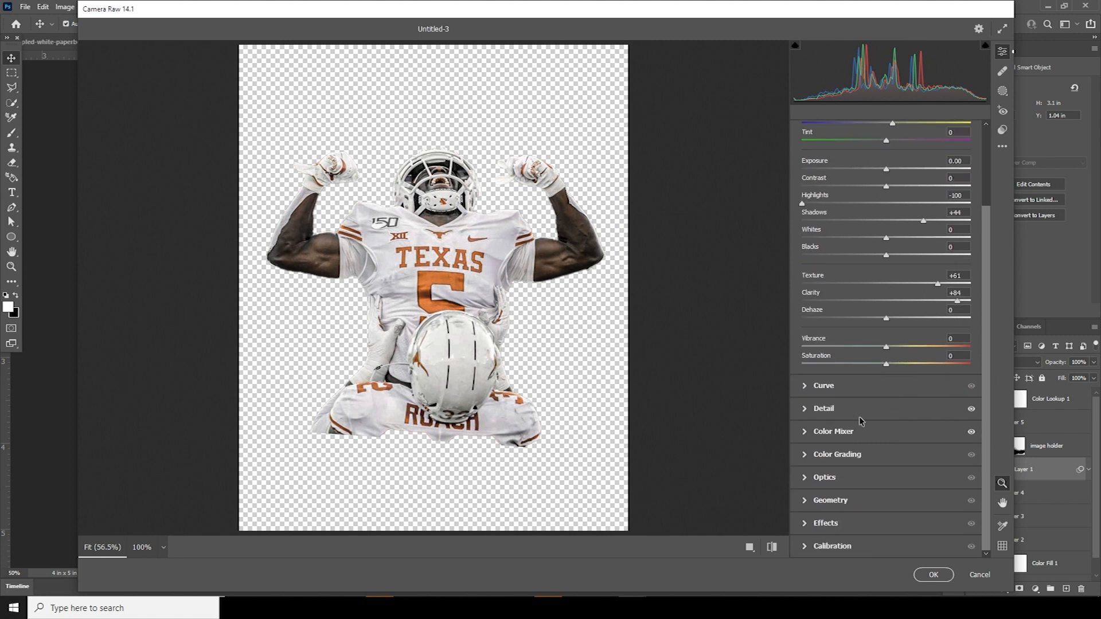
pyautogui.click(807, 409)
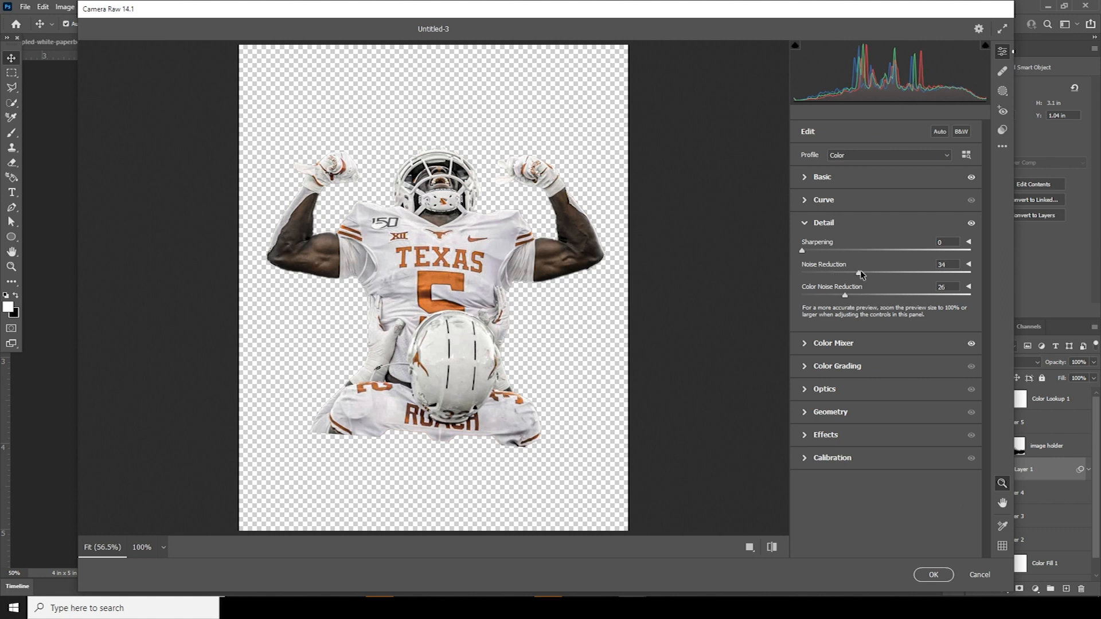
pyautogui.moveTo(860, 270); pyautogui.dragTo(857, 271)
pyautogui.click(933, 576)
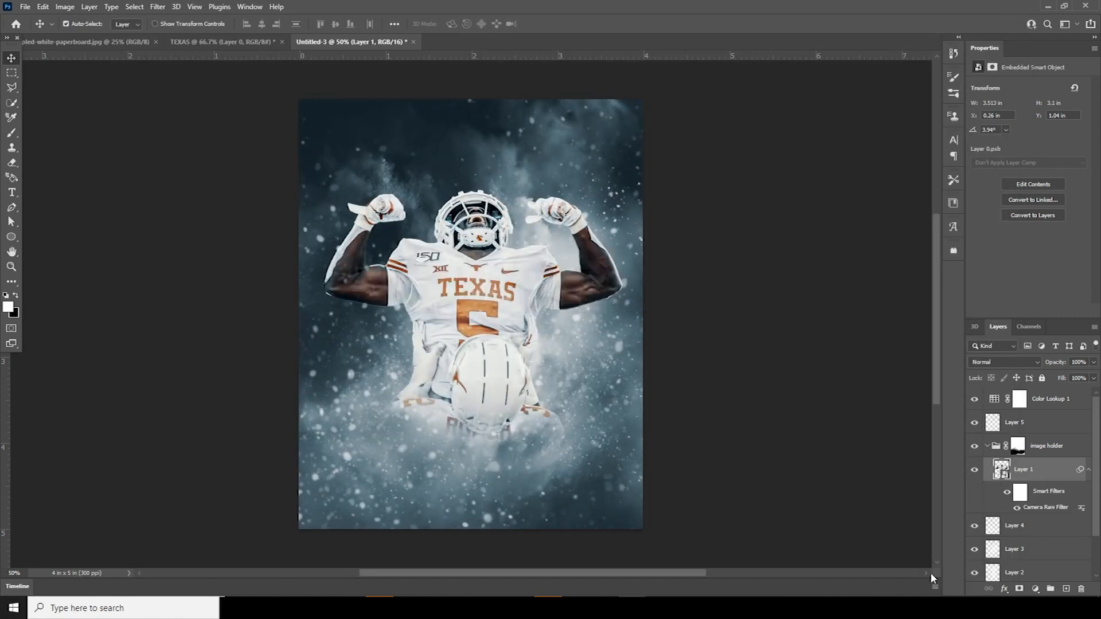
# Add a Color Balance adjustment above Color Lookup 1, shifting midtones toward red, with Magenta-Green at -3 and Yellow-Blue at -13
pyautogui.click(1019, 399)
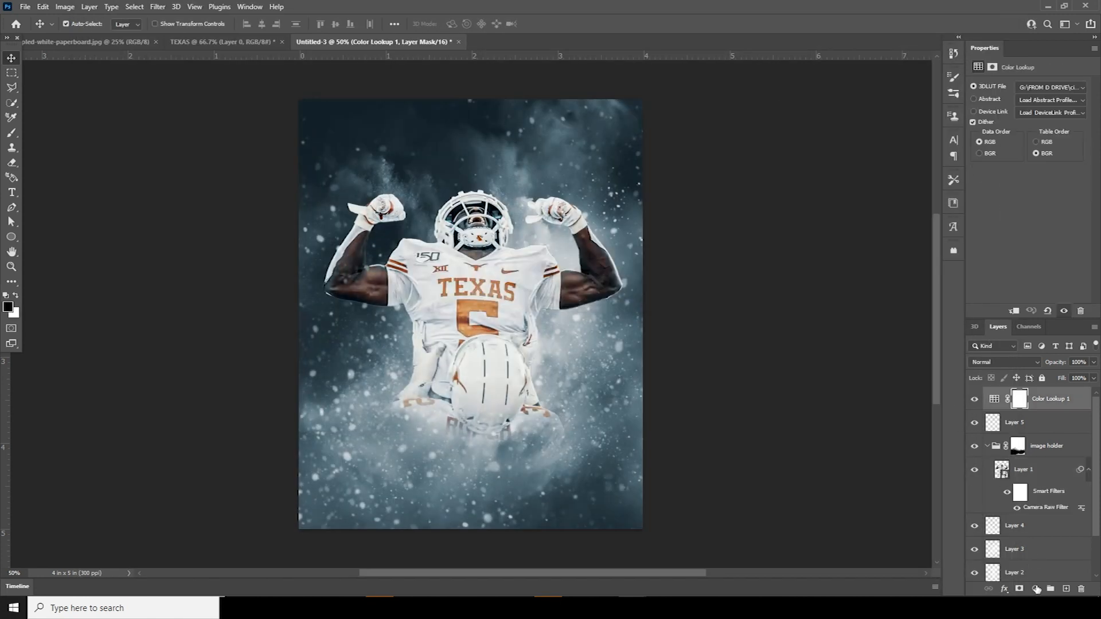
pyautogui.click(1037, 590)
pyautogui.click(1027, 489)
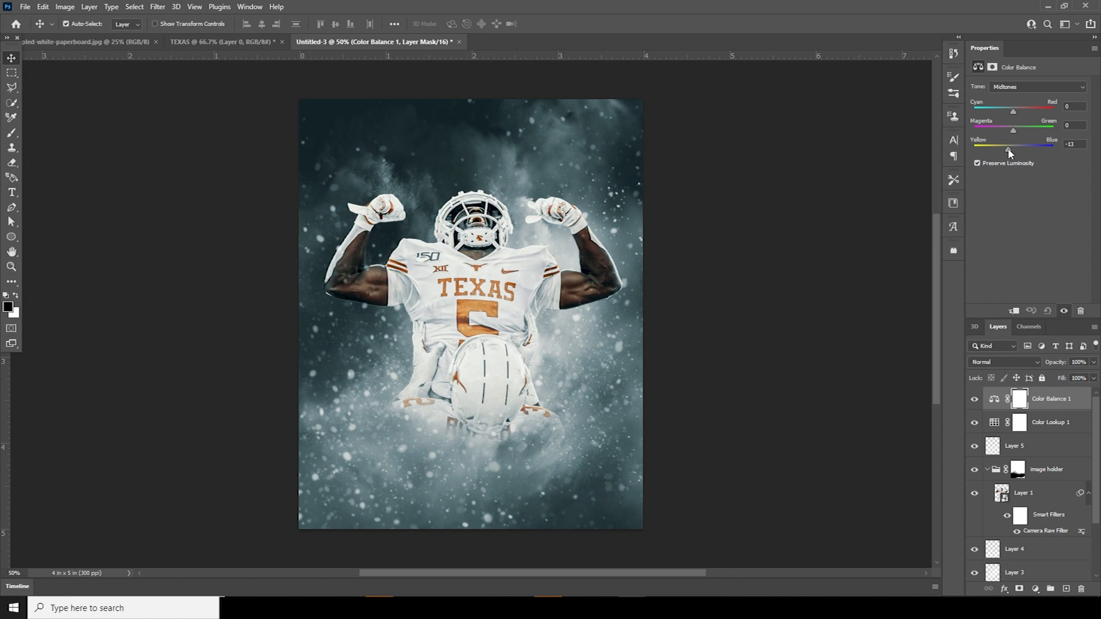
pyautogui.moveTo(1014, 110); pyautogui.dragTo(1024, 112)
pyautogui.moveTo(1013, 129); pyautogui.dragTo(1014, 130)
# In the Color Balance shadows, set Cyan-Red to +12 and fine-tune the Magenta-Green balance
pyautogui.click(1032, 88)
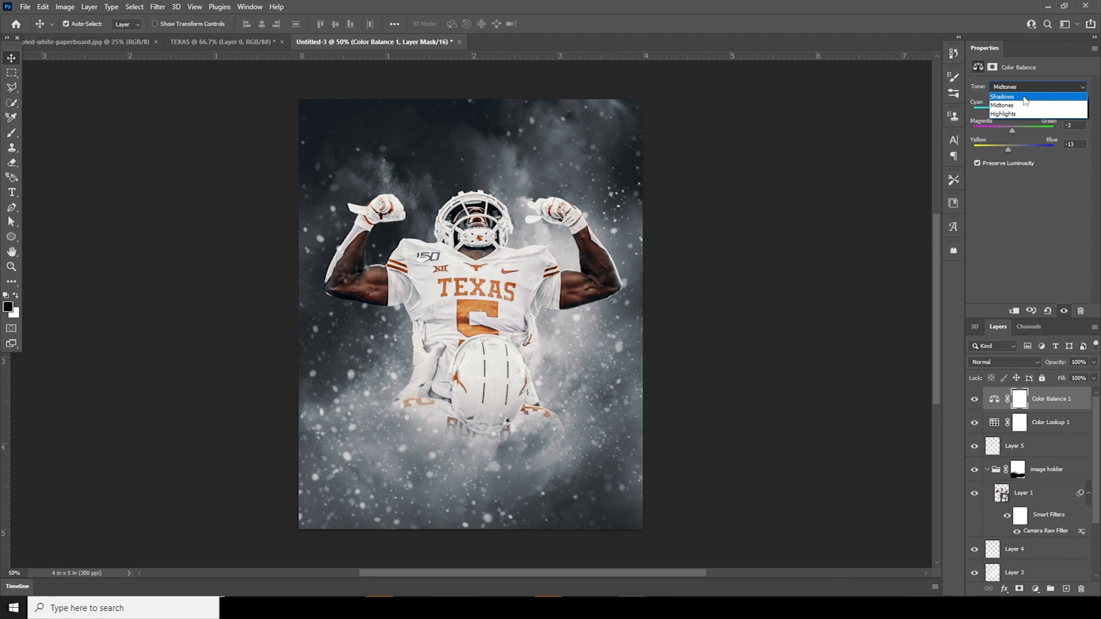
pyautogui.click(1026, 98)
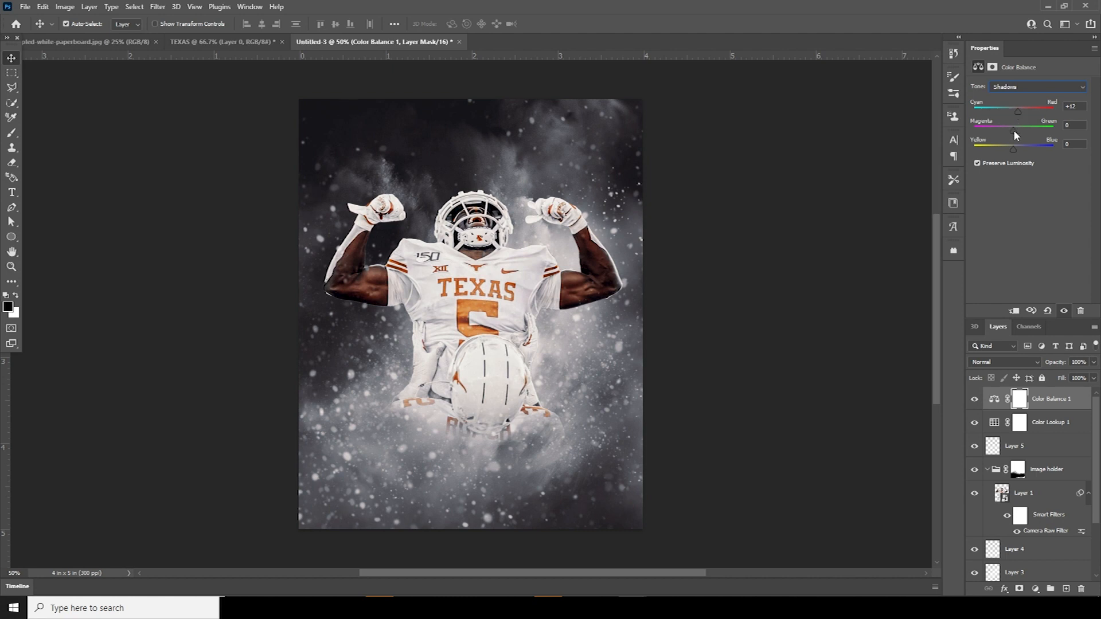
pyautogui.moveTo(1011, 132); pyautogui.dragTo(1015, 132)
# Create a new layer above Layer 5 and stamp white particles beside the arm on the poster's right with a 1300 px brush
pyautogui.click(997, 451)
pyautogui.click(1066, 589)
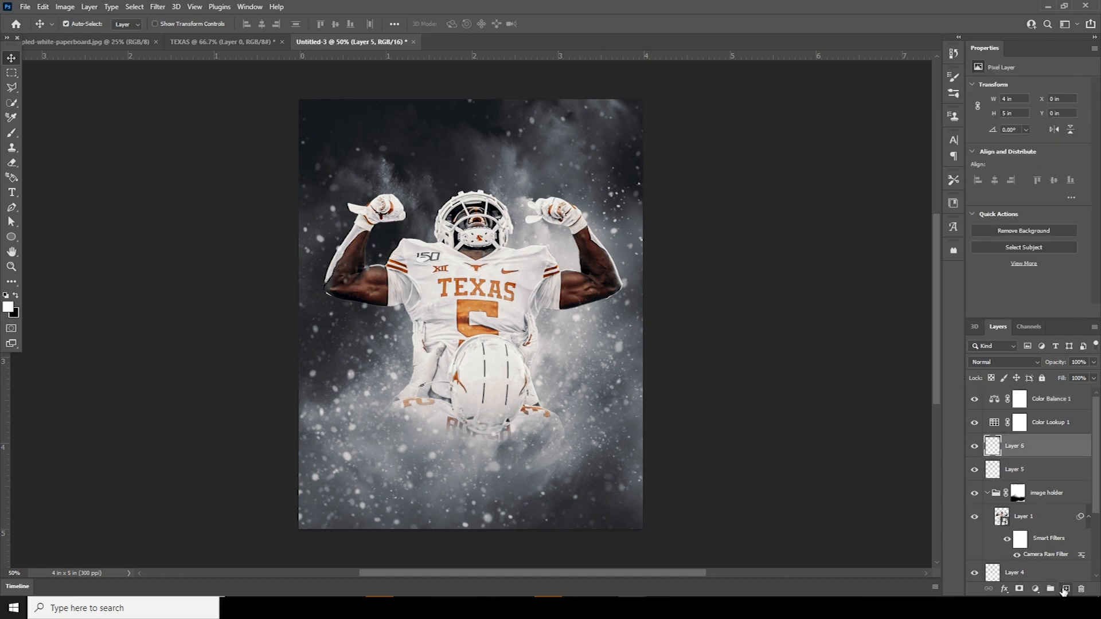
pyautogui.press('b')
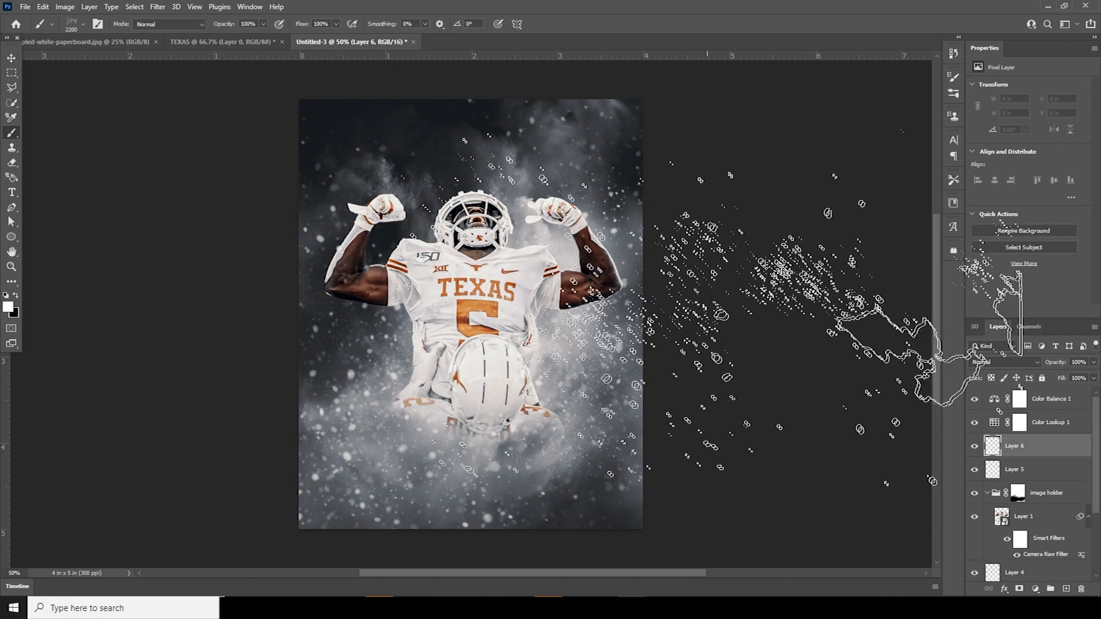
pyautogui.press('[')
pyautogui.press('[')
pyautogui.press('[')
pyautogui.press('[')
pyautogui.press('[')
pyautogui.press('[')
pyautogui.press('[')
pyautogui.press('[')
pyautogui.press('[')
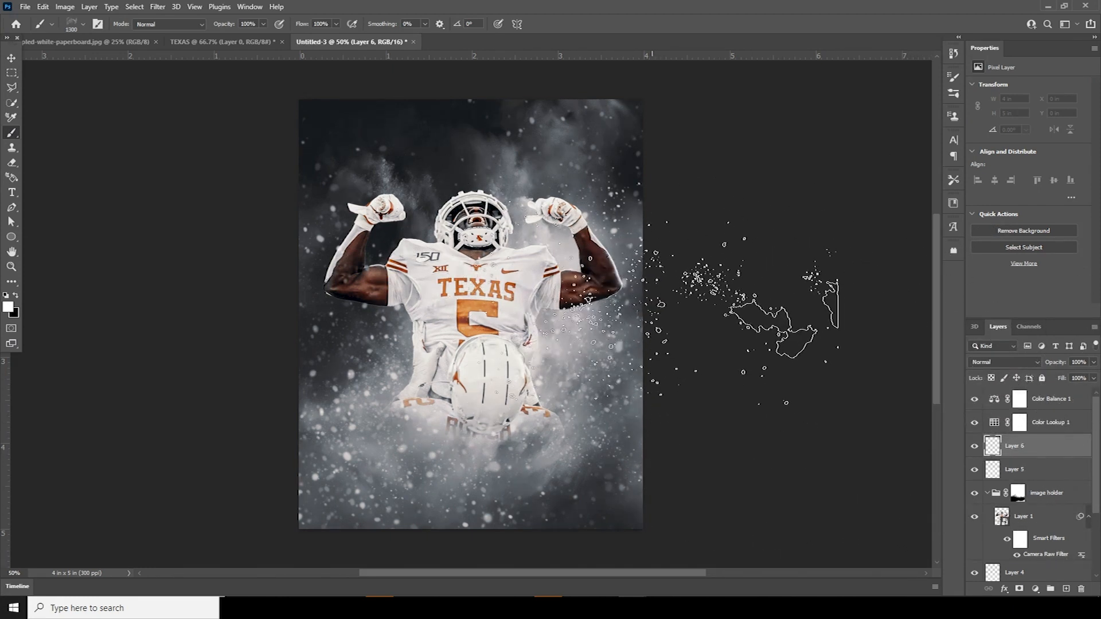
pyautogui.click(688, 312)
# Undo the last particle stamp, and on another new layer stamp 800 px particles around the player's opposite arm
pyautogui.press('[')
pyautogui.press('[')
pyautogui.press('[')
pyautogui.press('[')
pyautogui.press('[')
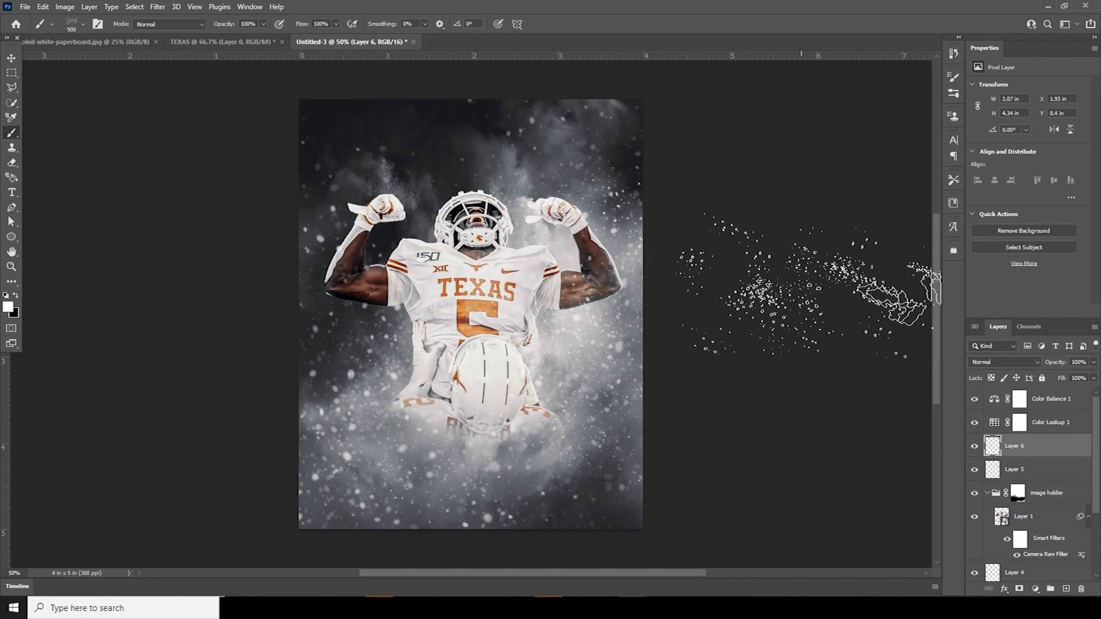
pyautogui.hotkey('ctrl', 'z')
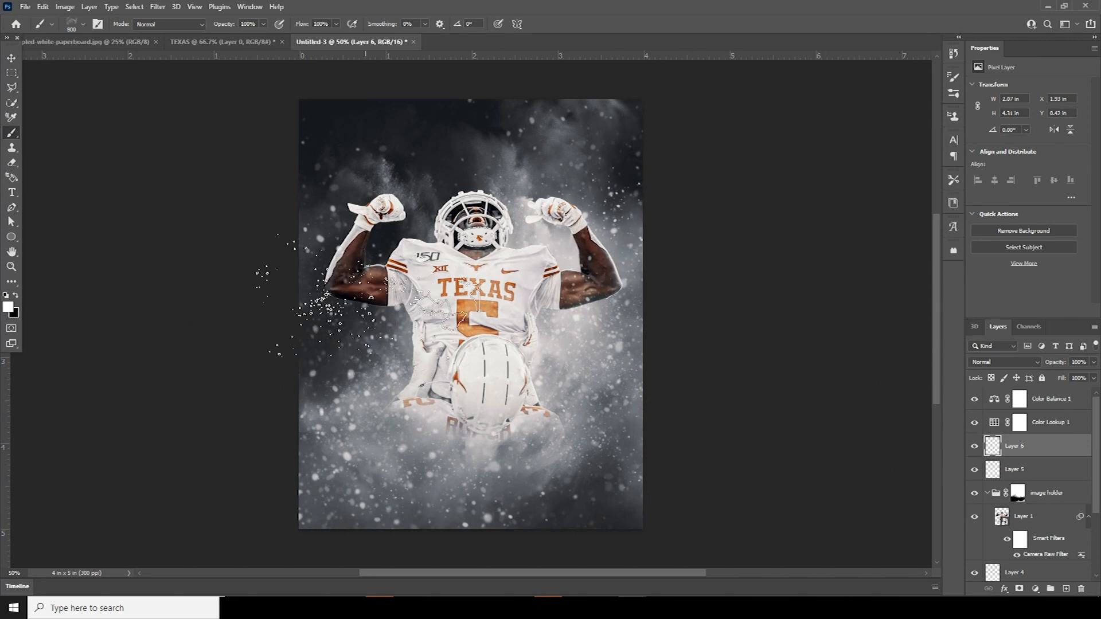
pyautogui.click(1066, 589)
pyautogui.click(416, 301)
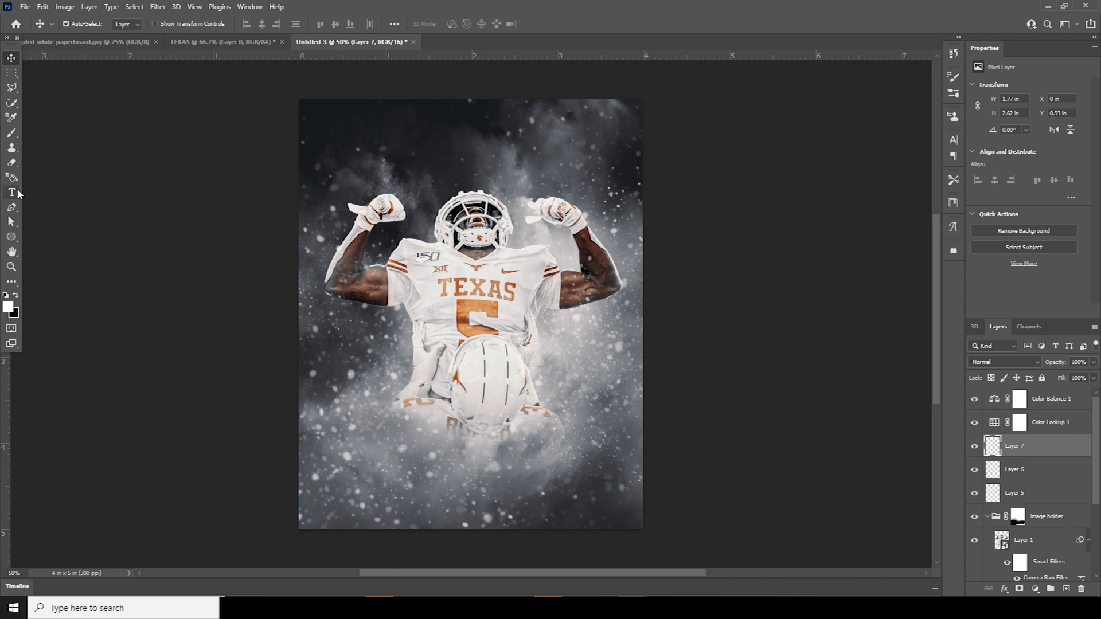
# Add the text "GAME DAY" in white Barlow Condensed ExtraBold Italic, 35 pt, and place its layer above Color Balance 1
pyautogui.click(12, 192)
pyautogui.click(417, 428)
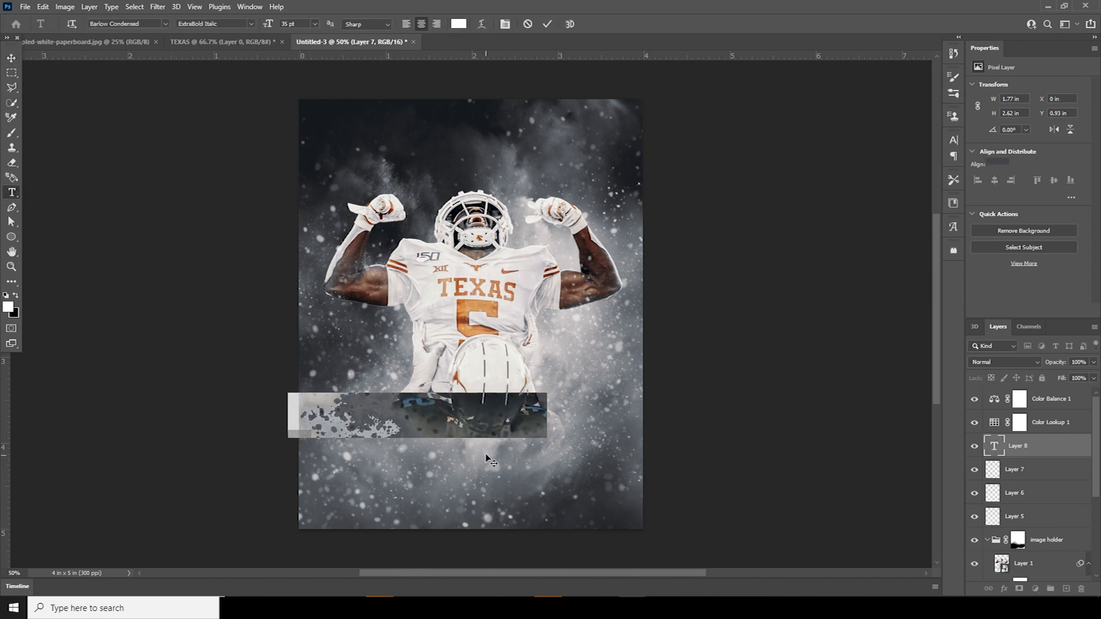
pyautogui.write('GAME DAY')
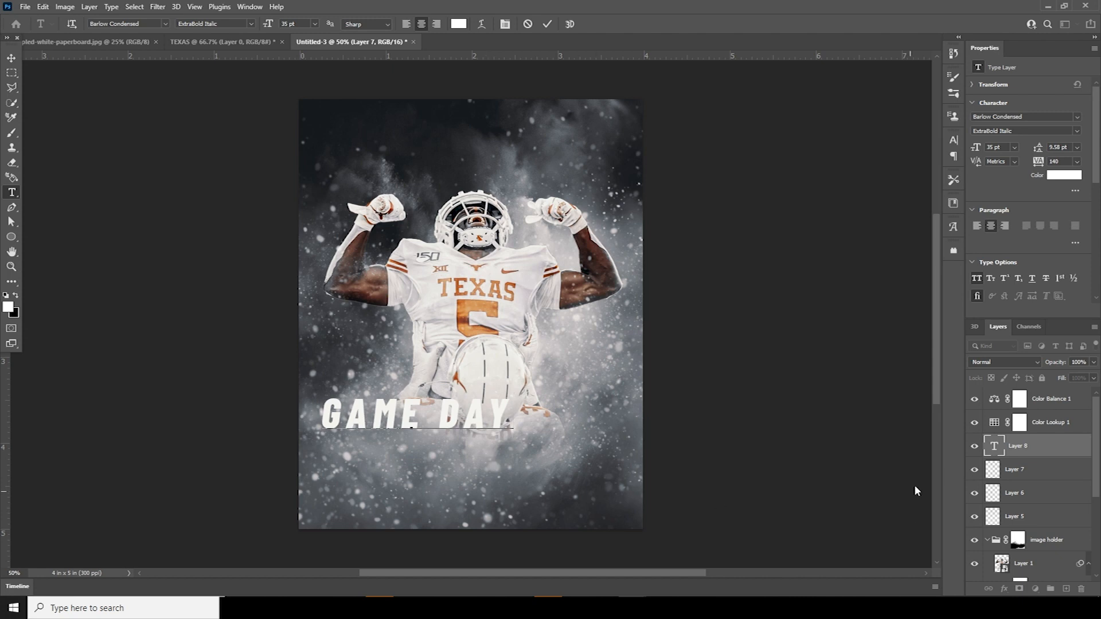
pyautogui.moveTo(1011, 447); pyautogui.dragTo(1009, 389)
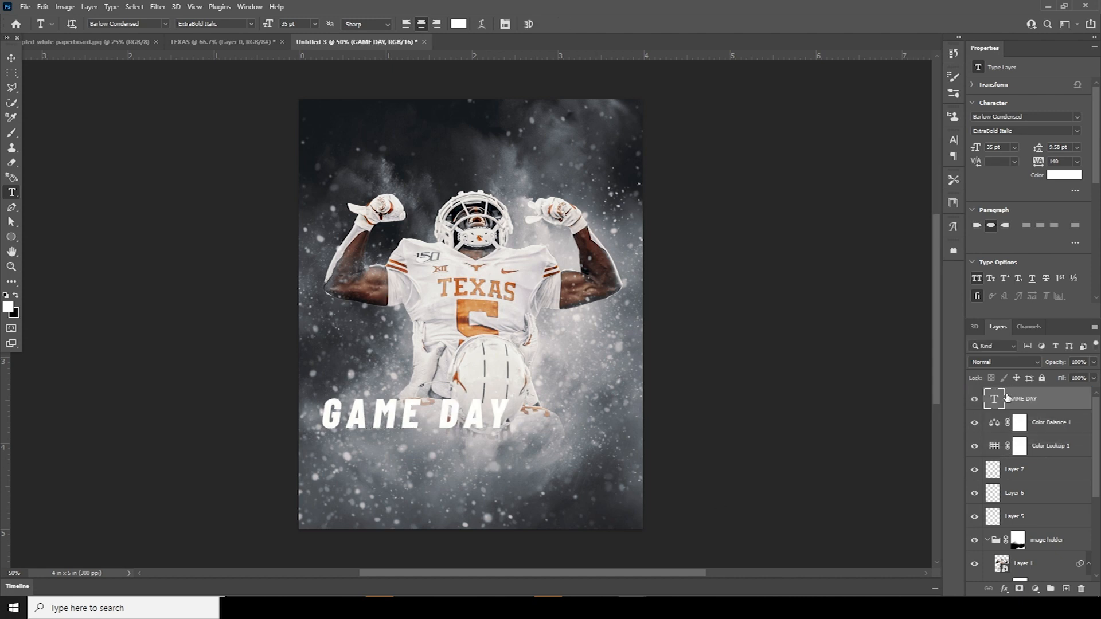
# Scale the GAME DAY text to about 114% and position it below the player
pyautogui.hotkey('ctrl', 't')
pyautogui.moveTo(496, 434); pyautogui.dragTo(572, 494)
pyautogui.press('Return')
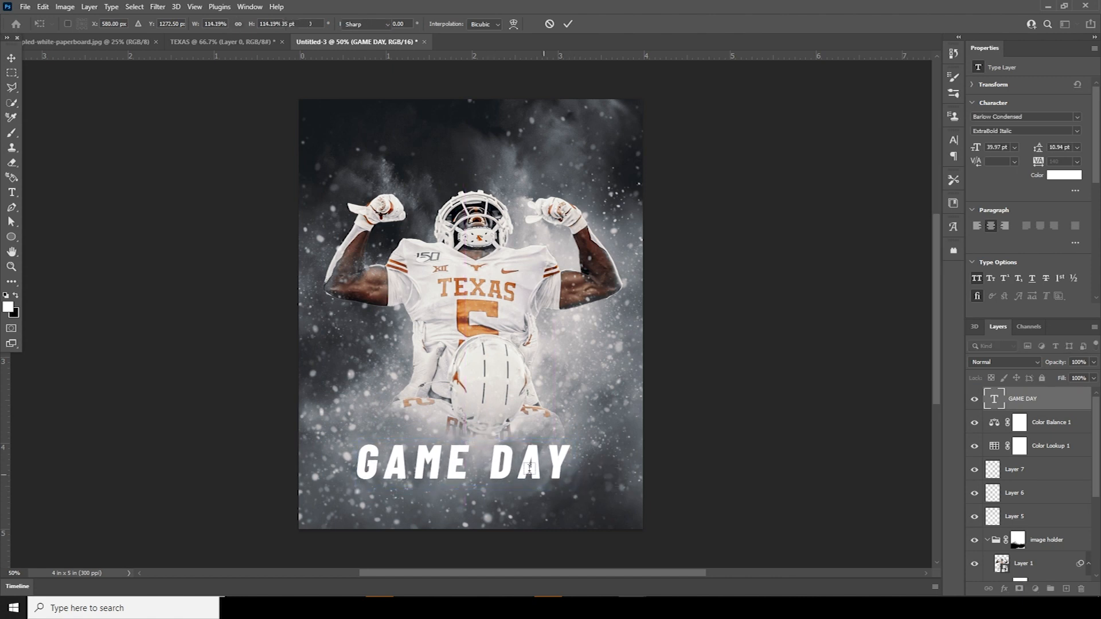
# Duplicate the GAME DAY text just below itself and replace the copy's wording with "30TH DEC. 2021"
pyautogui.click(11, 57)
pyautogui.moveTo(504, 473); pyautogui.dragTo(511, 504)
pyautogui.doubleClick(998, 405)
pyautogui.write('30TH DEC')
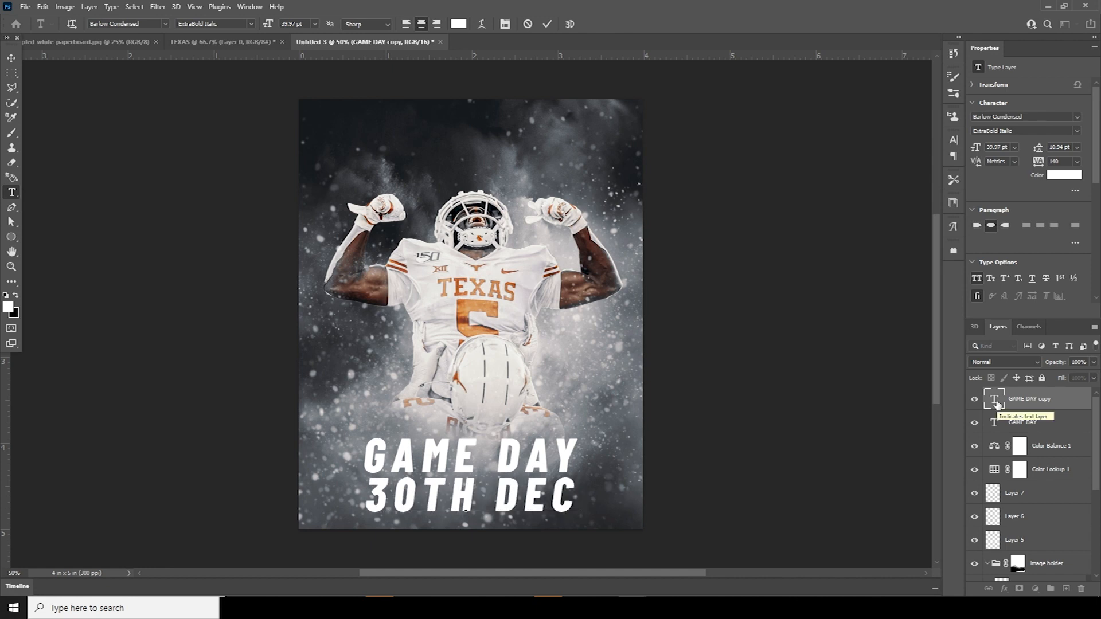
pyautogui.write('. 2021')
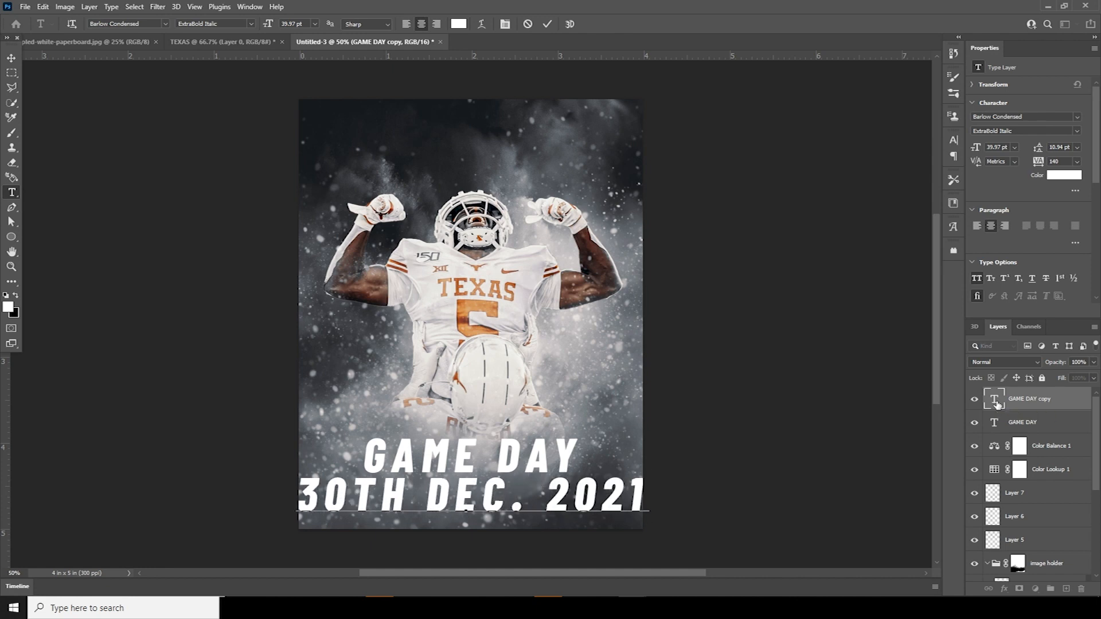
# Scale the date line down to about 16 pt and centre it directly under GAME DAY
pyautogui.hotkey('ctrl', 'a')
pyautogui.hotkey('ctrl', 'Return')
pyautogui.hotkey('ctrl', 't')
pyautogui.moveTo(649, 496); pyautogui.dragTo(508, 135)
pyautogui.press('Return')
# Duplicate the date line to the top of the poster and replace its text with "FOOTBALL POSTER" above "DESIGN TUTORIAL"
pyautogui.moveTo(555, 194); pyautogui.dragTo(555, 194)
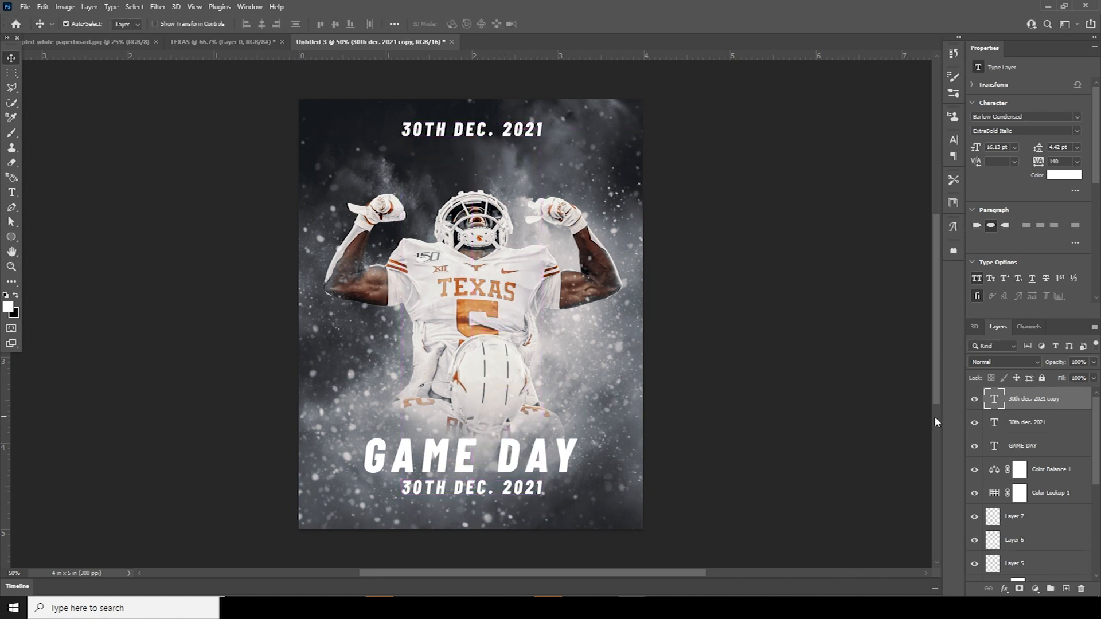
pyautogui.doubleClick(995, 398)
pyautogui.write('FOOTBALL POS')
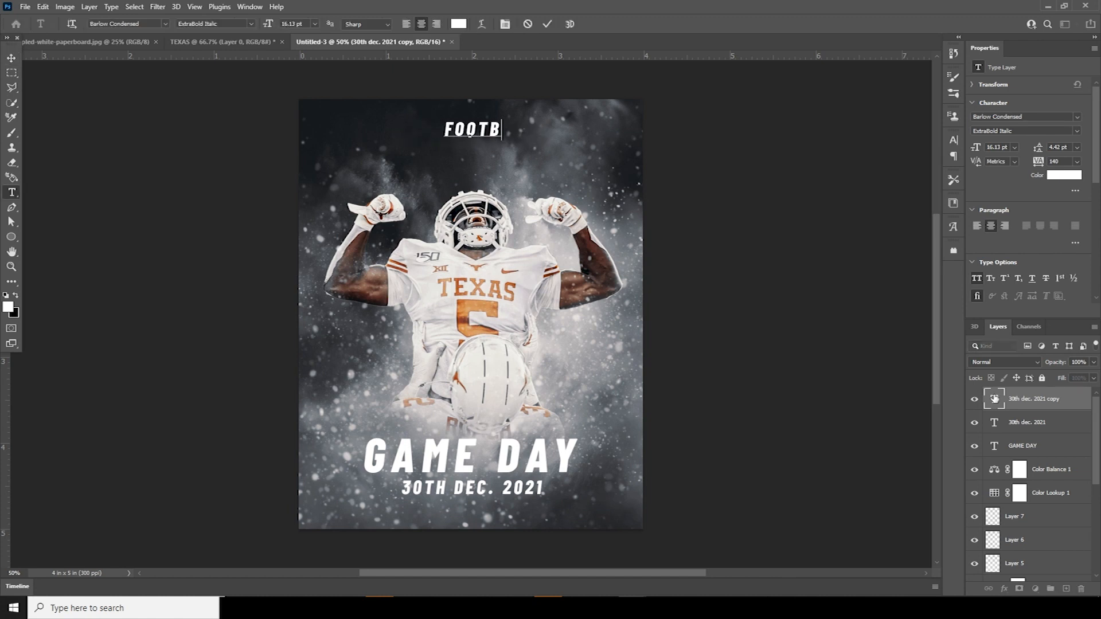
pyautogui.write('TER DESIGN TUTORIAL')
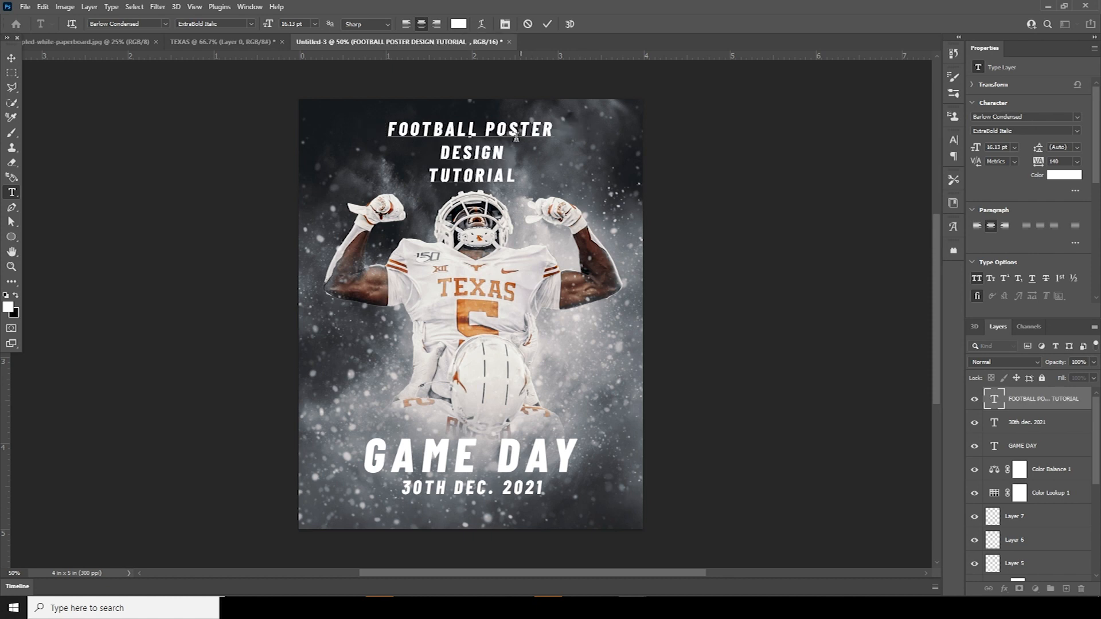
pyautogui.press('BackSpace')
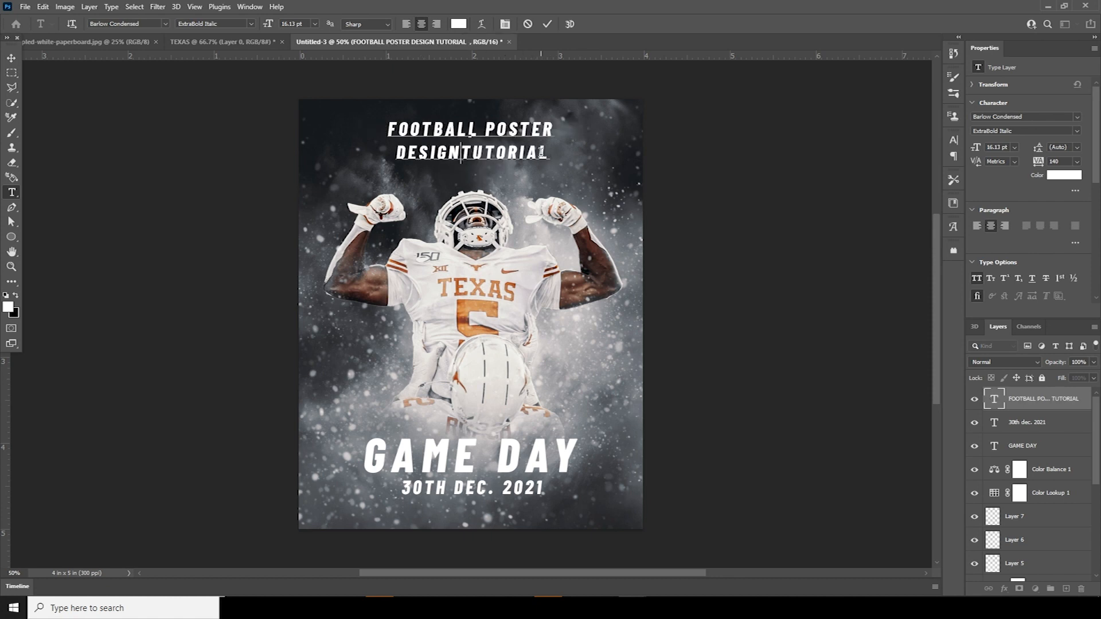
# Set the font size of the "DESIGN TUTORIAL" line to 9 pt
pyautogui.moveTo(551, 153); pyautogui.dragTo(353, 145)
pyautogui.click(1003, 146)
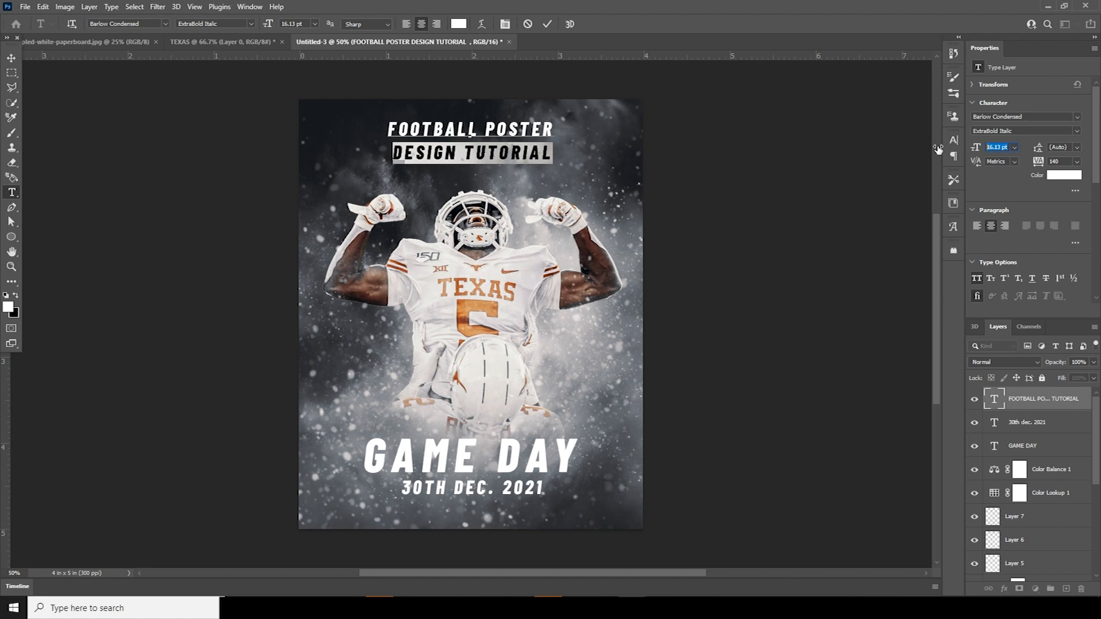
pyautogui.write('9')
pyautogui.press('Return')
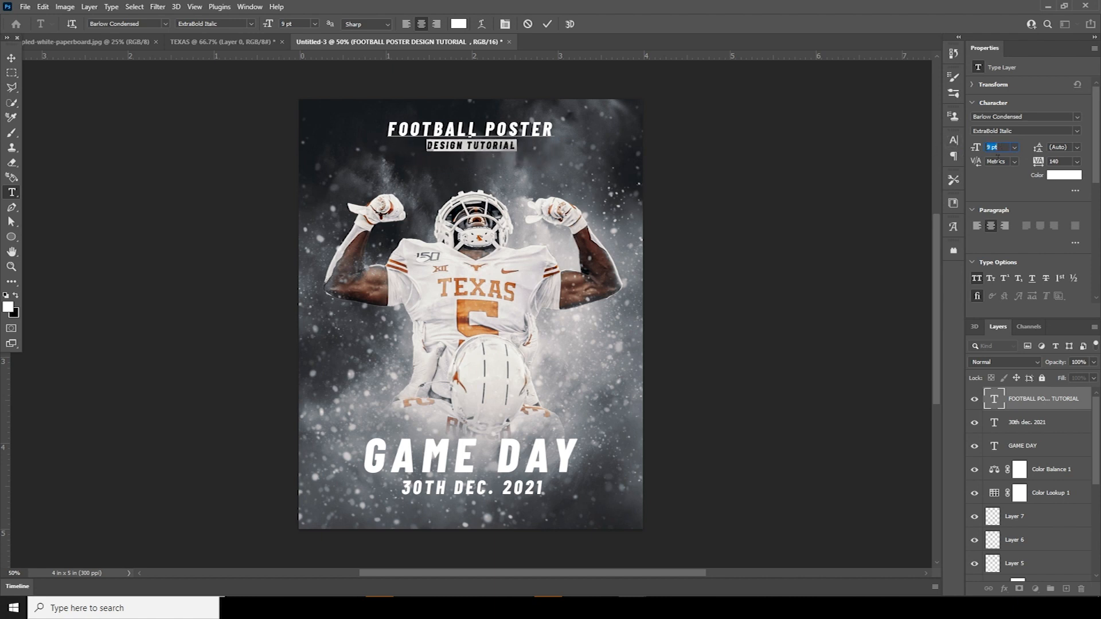
# Widen the tracking of the "DESIGN TUTORIAL" line to 340 and move the heading block slightly down
pyautogui.click(1056, 162)
pyautogui.hotkey('shift', 'Up')
pyautogui.hotkey('shift', 'Up')
pyautogui.hotkey('shift', 'Up')
pyautogui.hotkey('shift', 'Up')
pyautogui.hotkey('shift', 'Up')
pyautogui.hotkey('shift', 'Up')
pyautogui.hotkey('shift', 'Up')
pyautogui.hotkey('shift', 'Up')
pyautogui.hotkey('shift', 'Up')
pyautogui.hotkey('shift', 'Up')
pyautogui.hotkey('shift', 'Up')
pyautogui.hotkey('shift', 'Up')
pyautogui.hotkey('shift', 'Up')
pyautogui.hotkey('shift', 'Up')
pyautogui.hotkey('shift', 'Up')
pyautogui.hotkey('shift', 'Up')
pyautogui.hotkey('shift', 'Up')
pyautogui.hotkey('shift', 'Up')
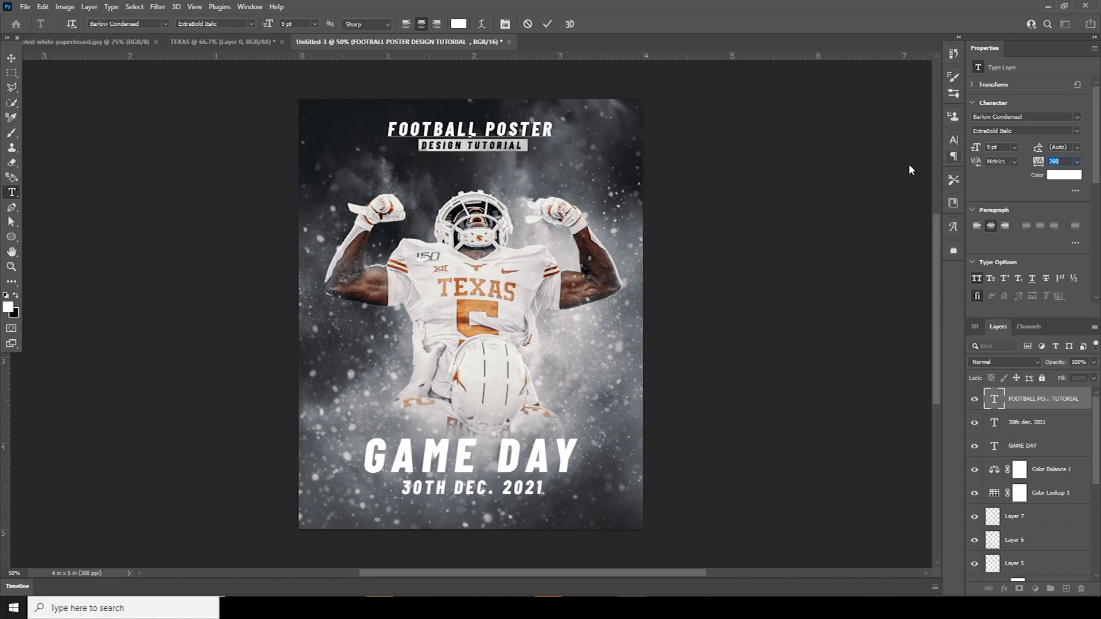
pyautogui.click(10, 58)
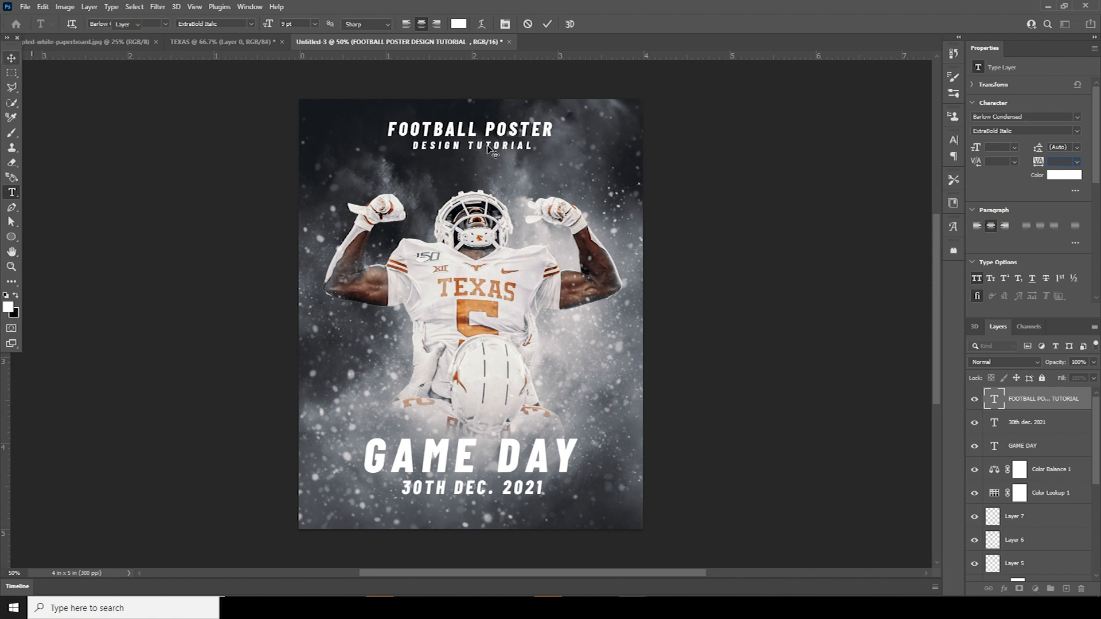
pyautogui.moveTo(510, 140); pyautogui.dragTo(509, 144)
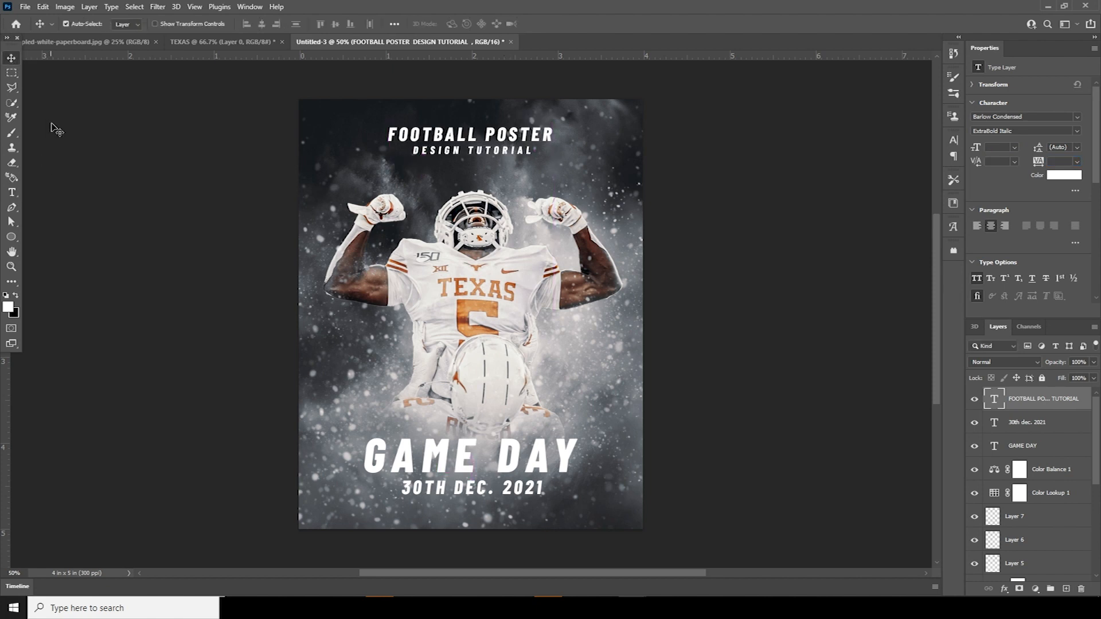
# Draw a white circle about 0.63 in wide in the poster's upper-left corner with the Ellipse tool
pyautogui.click(11, 237)
pyautogui.rightClick(11, 237)
pyautogui.click(62, 243)
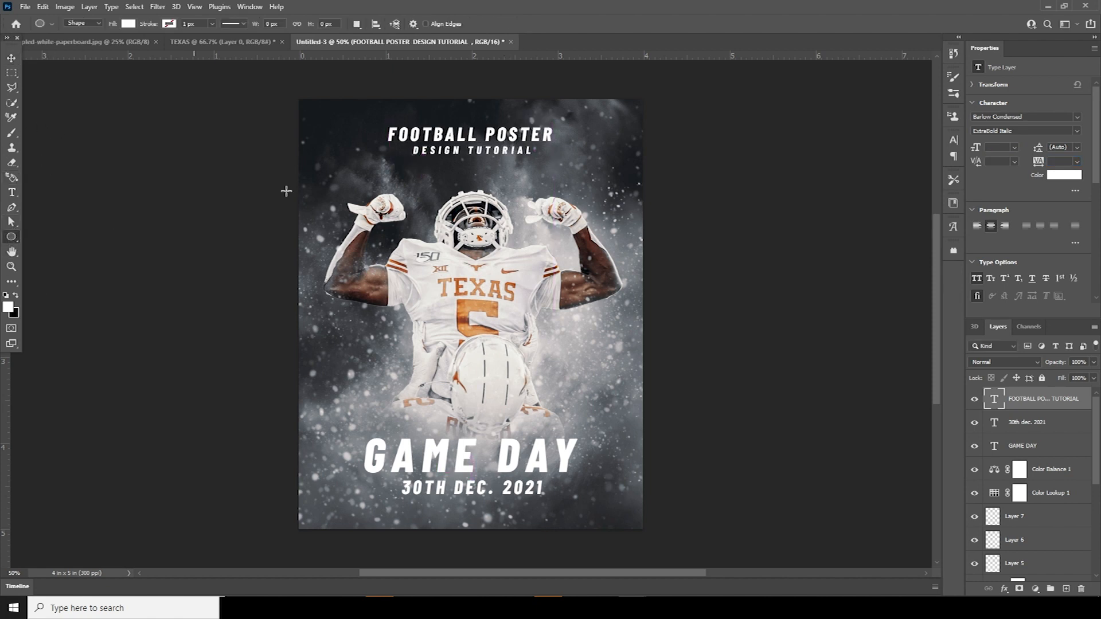
pyautogui.moveTo(315, 132)
pyautogui.mouseDown()
pyautogui.moveTo(370, 188)
pyautogui.moveTo(353, 148)
pyautogui.mouseUp()
pyautogui.click(11, 58)
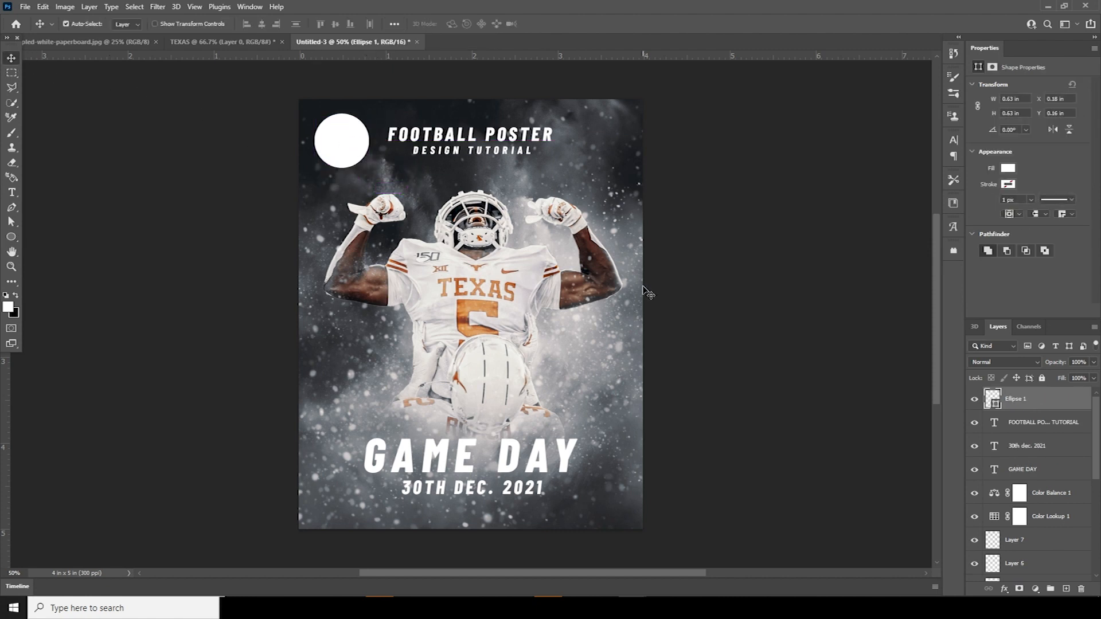
# Fill the circle with the orange sampled from the jersey number, #d98e46
pyautogui.doubleClick(997, 403)
pyautogui.click(468, 303)
pyautogui.click(489, 309)
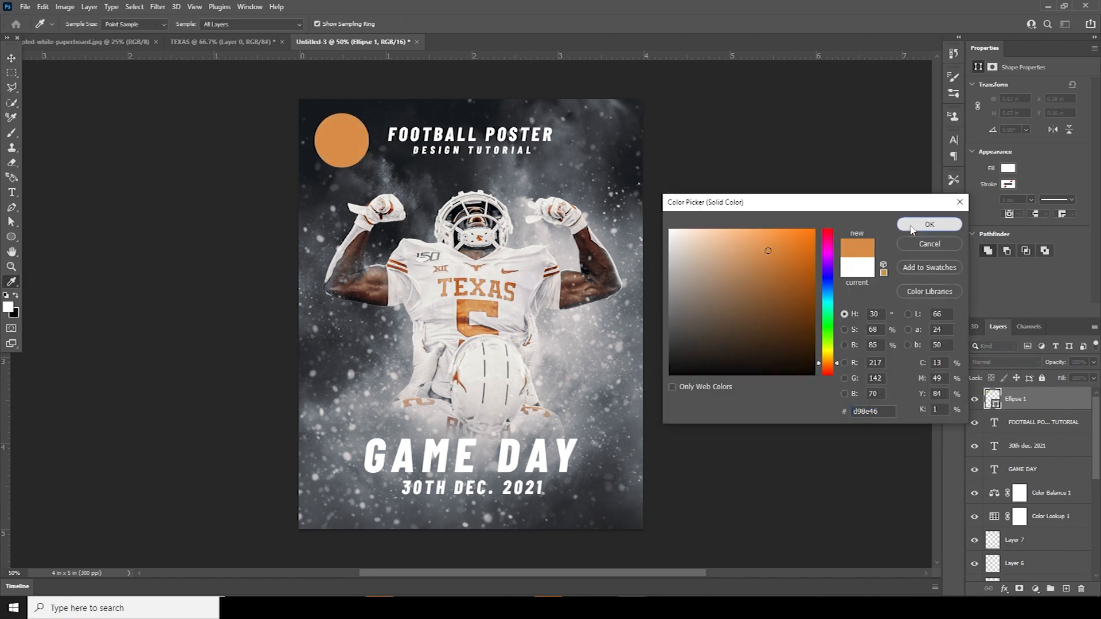
pyautogui.click(930, 225)
# Add the white text "5" and move it onto the orange circle
pyautogui.click(12, 193)
pyautogui.click(366, 326)
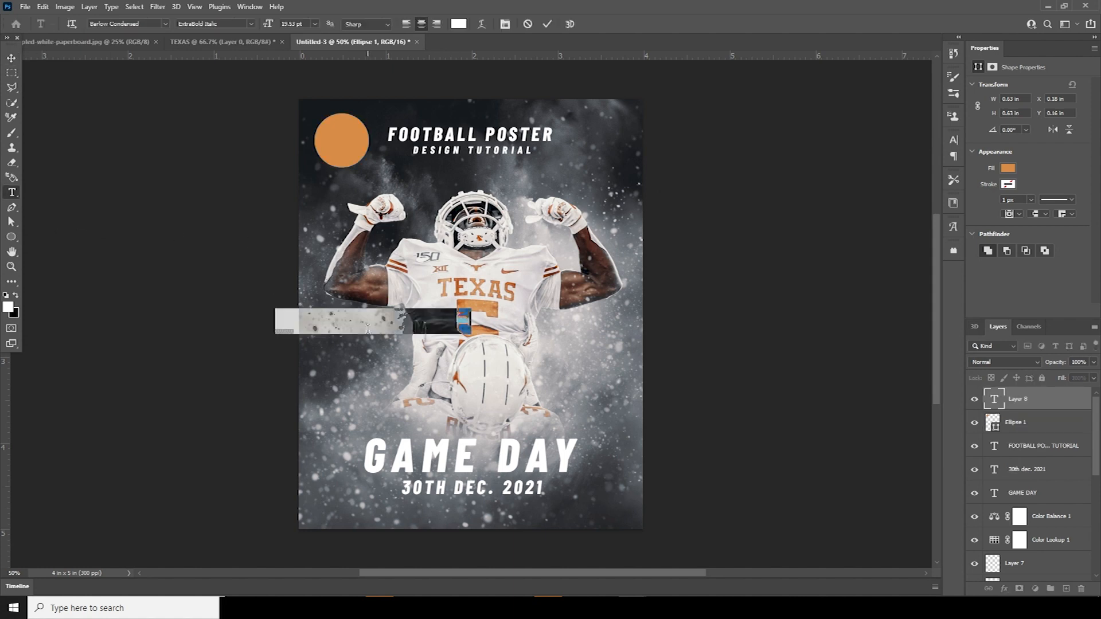
pyautogui.write('5')
pyautogui.click(12, 58)
pyautogui.moveTo(372, 324); pyautogui.dragTo(351, 161)
# Enlarge the number 5 to about 257% and centre it inside the orange circle
pyautogui.hotkey('ctrl', 't')
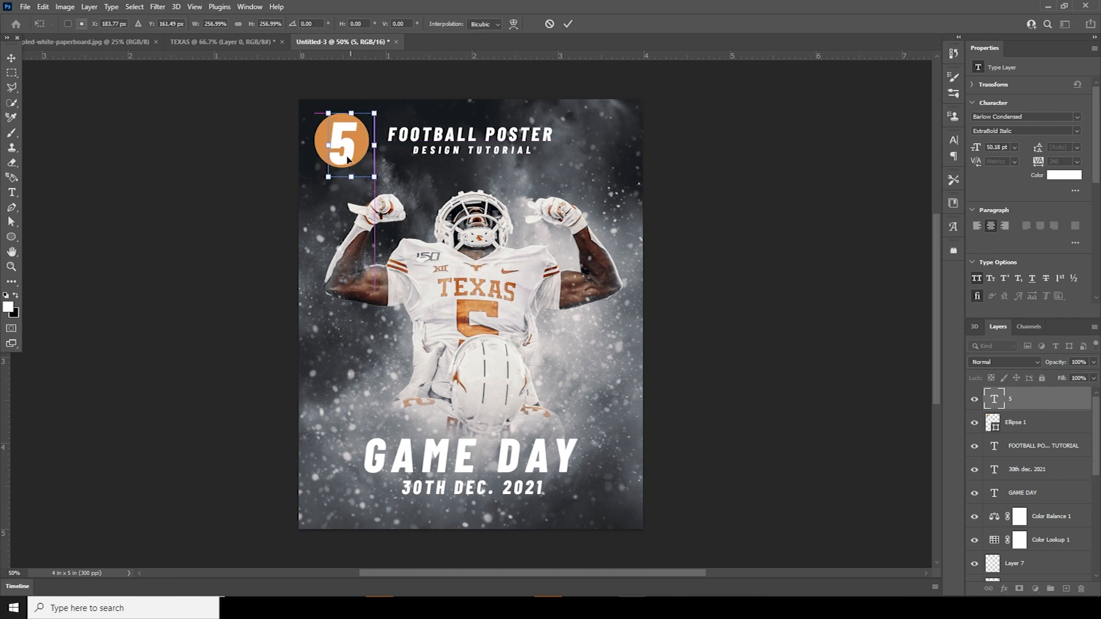
pyautogui.press('Left')
pyautogui.press('Up')
pyautogui.press('Up')
pyautogui.press('Up')
pyautogui.press('Return')
# Change the circle's fill to the deeper orange #c96503
pyautogui.click(1001, 423)
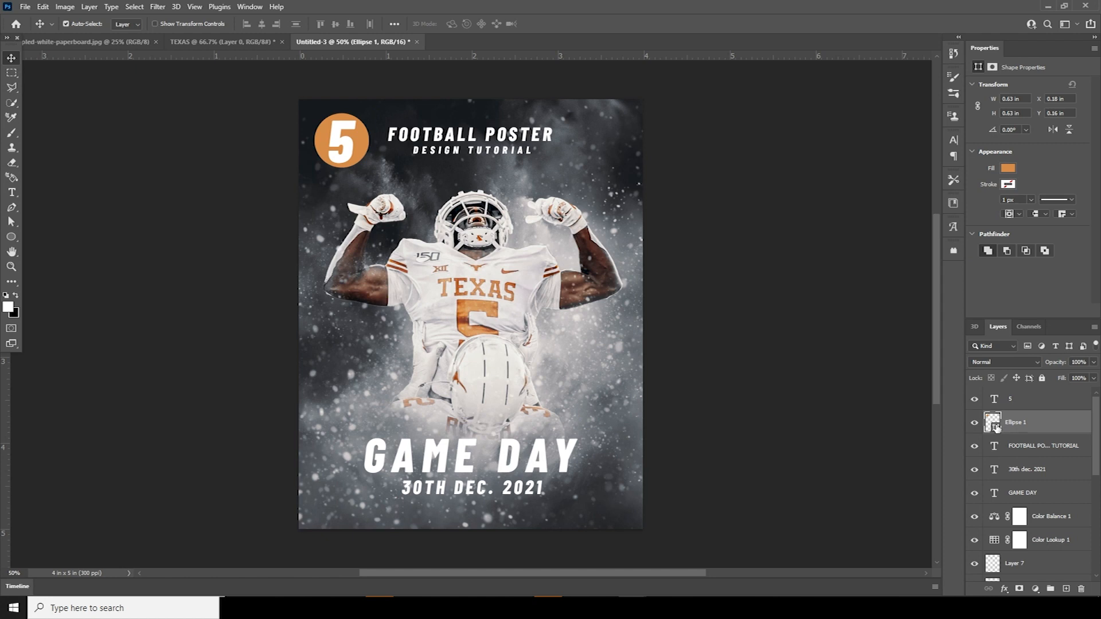
pyautogui.doubleClick(994, 423)
pyautogui.moveTo(812, 275); pyautogui.dragTo(810, 262)
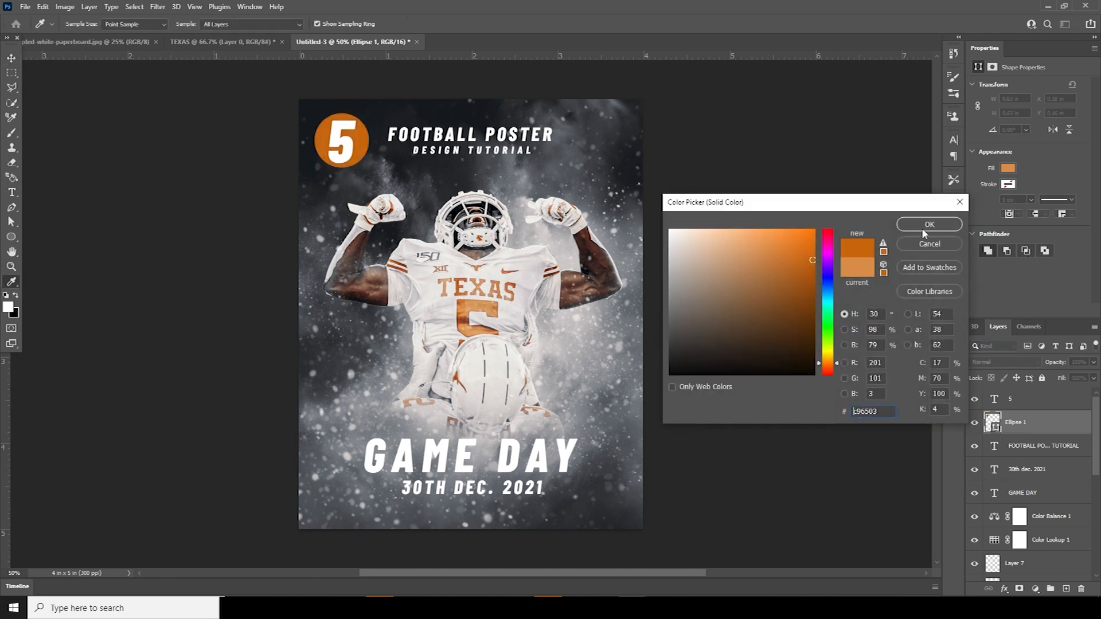
pyautogui.click(923, 224)
pyautogui.hotkey('alt', ']')
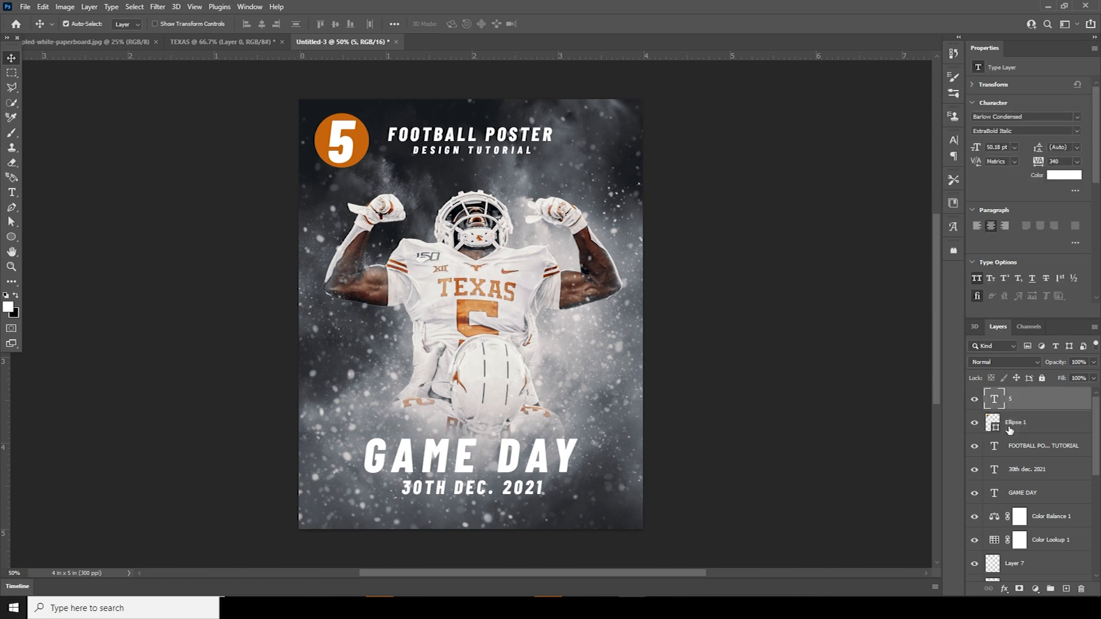
pyautogui.click(1019, 589)
pyautogui.hotkey('ctrl', 'z')
pyautogui.hotkey('alt', '[')
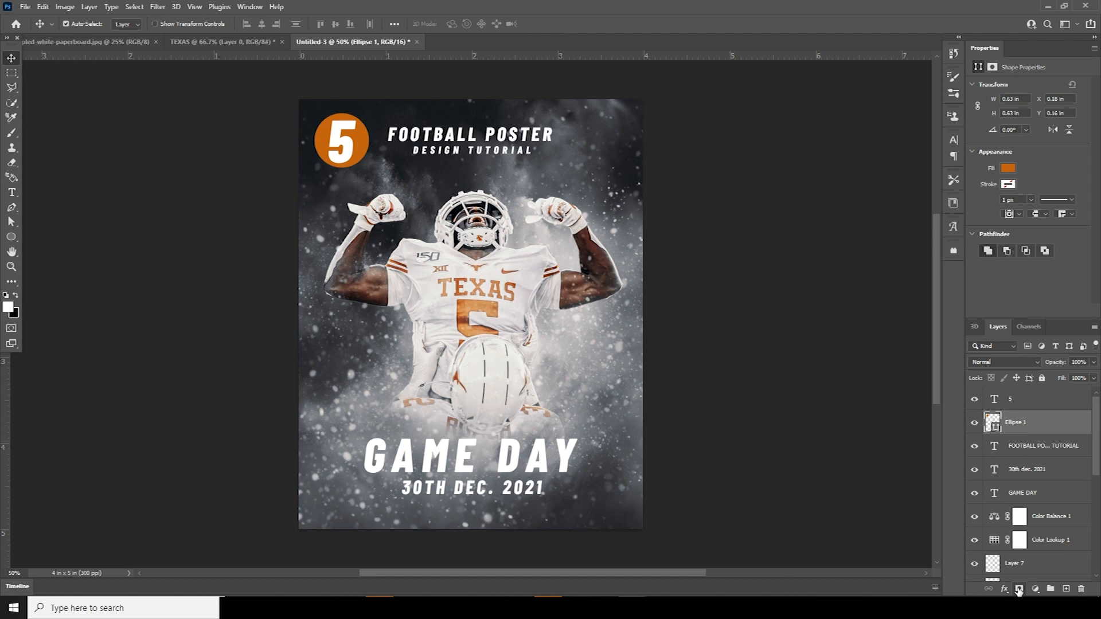
# Add a layer mask to the orange circle and paint black particle-brush marks on it to give the circle a distressed look
pyautogui.click(1019, 589)
pyautogui.press('b')
pyautogui.press('x')
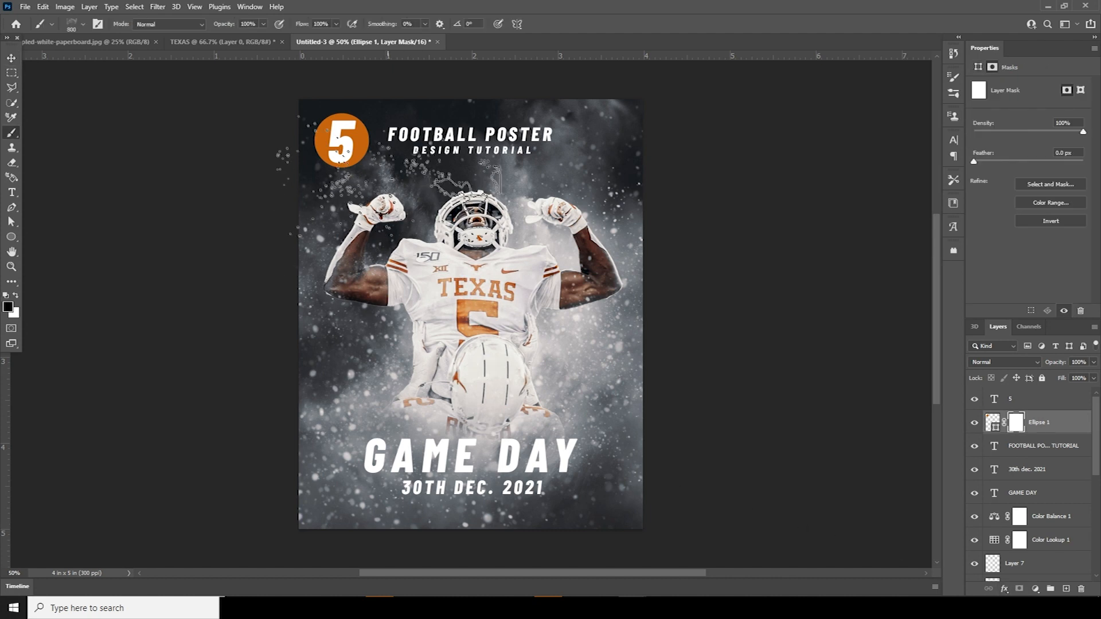
pyautogui.click(327, 218)
pyautogui.click(423, 117)
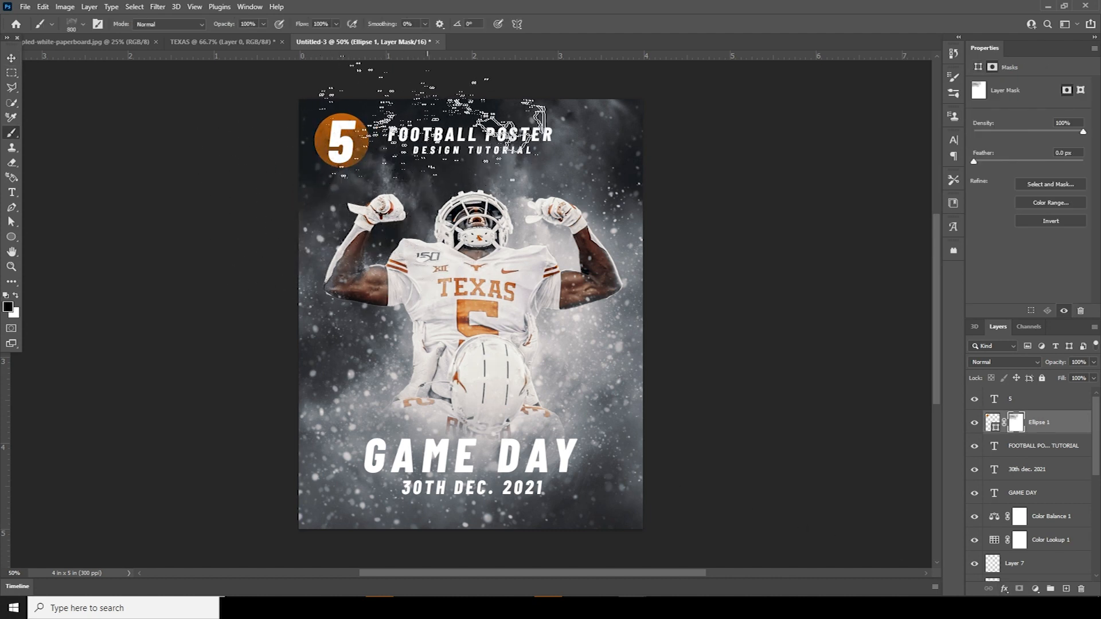
# Move the number 5 and circle layers down the stack, below the Color Balance and Color Lookup adjustment layers
pyautogui.click(11, 58)
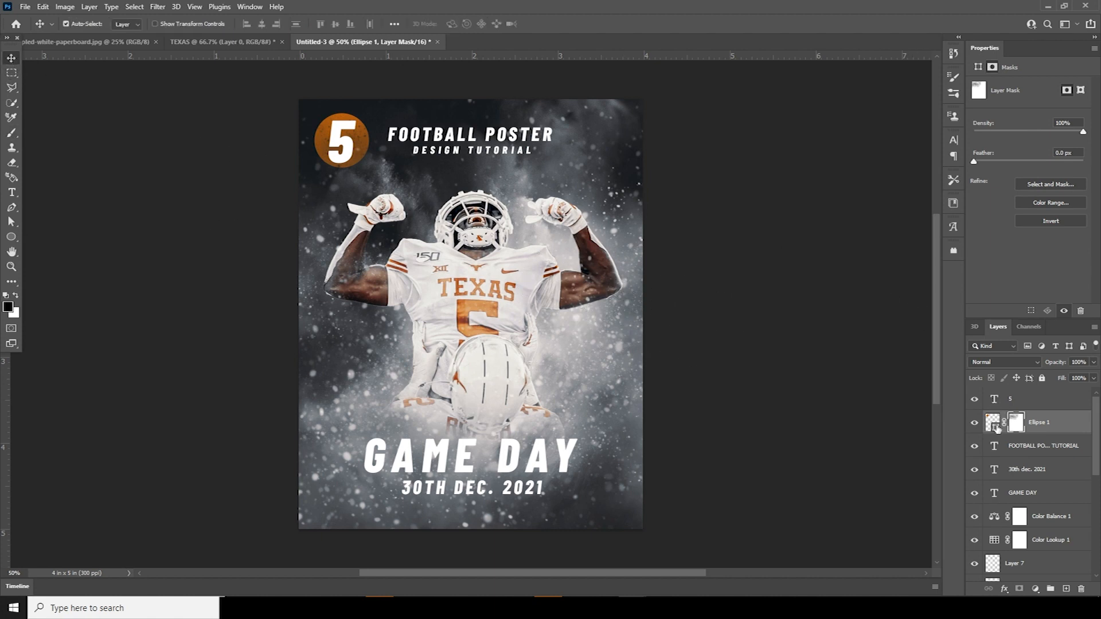
pyautogui.click(998, 402)
pyautogui.moveTo(996, 429); pyautogui.dragTo(1013, 510)
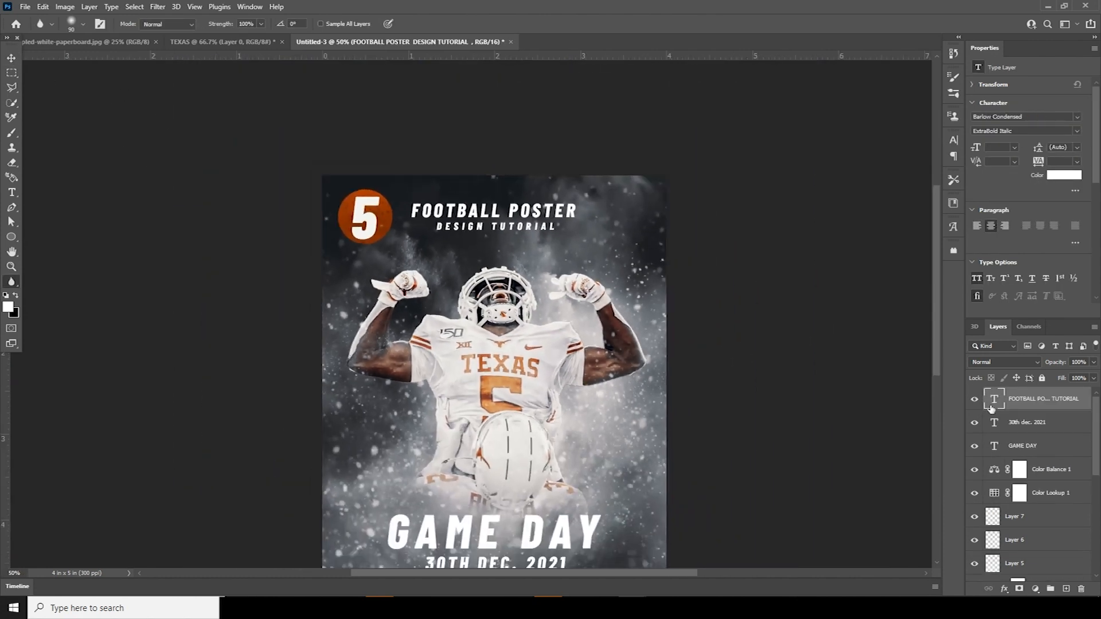
# Stamp all visible layers into a new top layer and soften the edges around the players with the Blur tool
pyautogui.hotkey('ctrl', 'shift', 'alt', 'e')
pyautogui.hotkey('ctrl', '+')
pyautogui.hotkey('ctrl', '+')
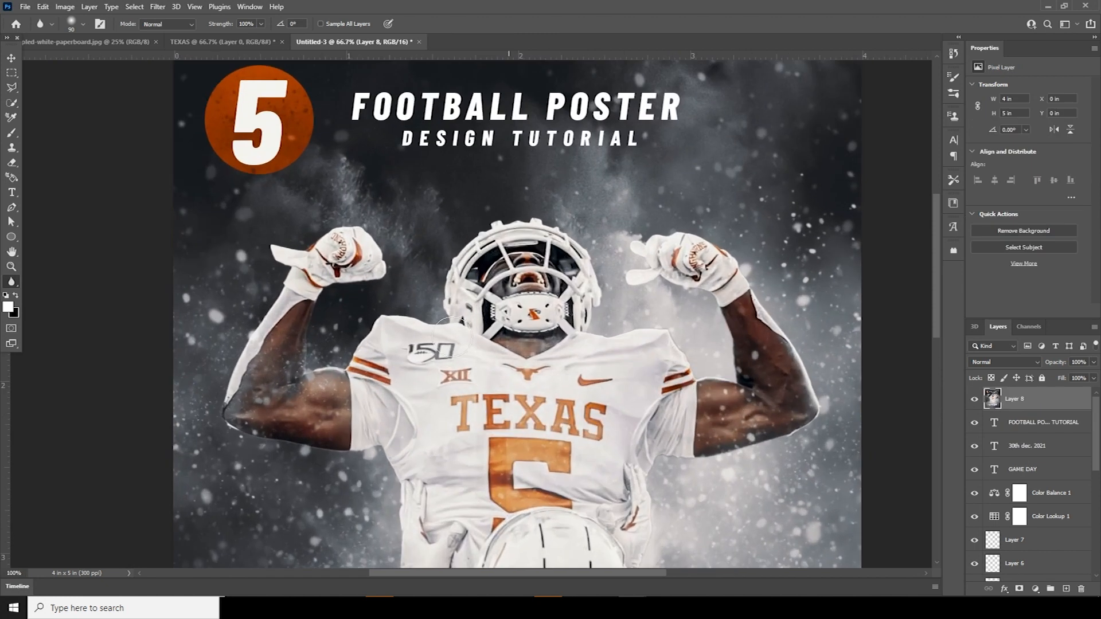
pyautogui.rightClick(16, 285)
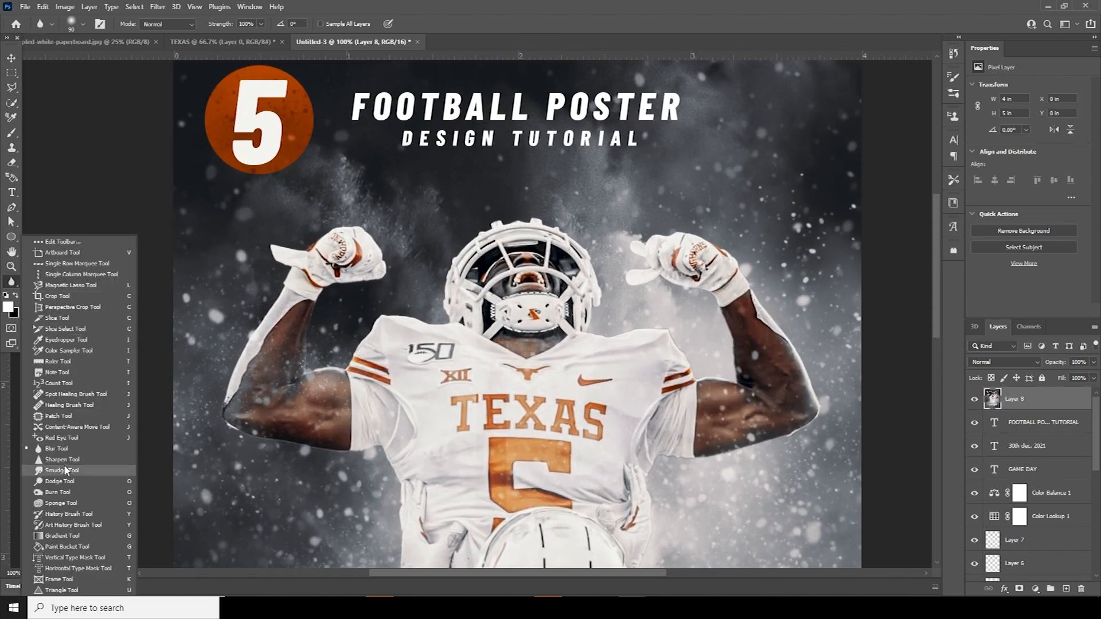
pyautogui.click(56, 448)
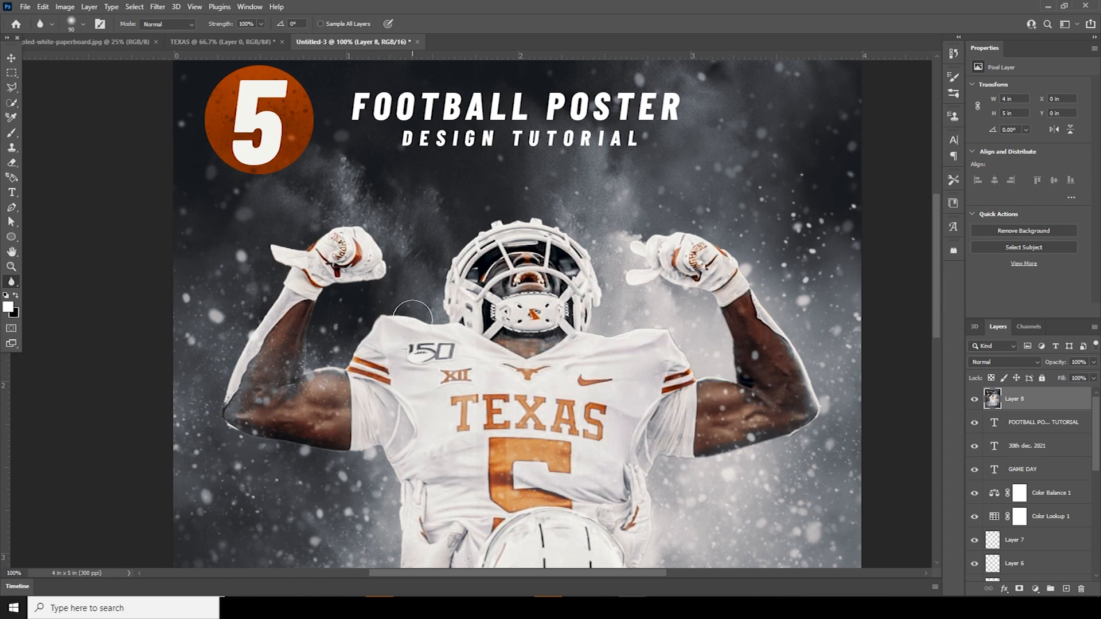
pyautogui.moveTo(469, 233)
pyautogui.mouseDown()
pyautogui.moveTo(537, 209)
pyautogui.moveTo(591, 238)
pyautogui.moveTo(602, 333)
pyautogui.moveTo(683, 334)
pyautogui.moveTo(694, 352)
pyautogui.moveTo(679, 329)
pyautogui.moveTo(686, 363)
pyautogui.moveTo(718, 360)
pyautogui.moveTo(706, 317)
pyautogui.moveTo(635, 296)
pyautogui.moveTo(803, 292)
pyautogui.moveTo(837, 377)
pyautogui.moveTo(797, 424)
pyautogui.moveTo(715, 458)
pyautogui.mouseUp()
pyautogui.scroll(-3, 715, 459)
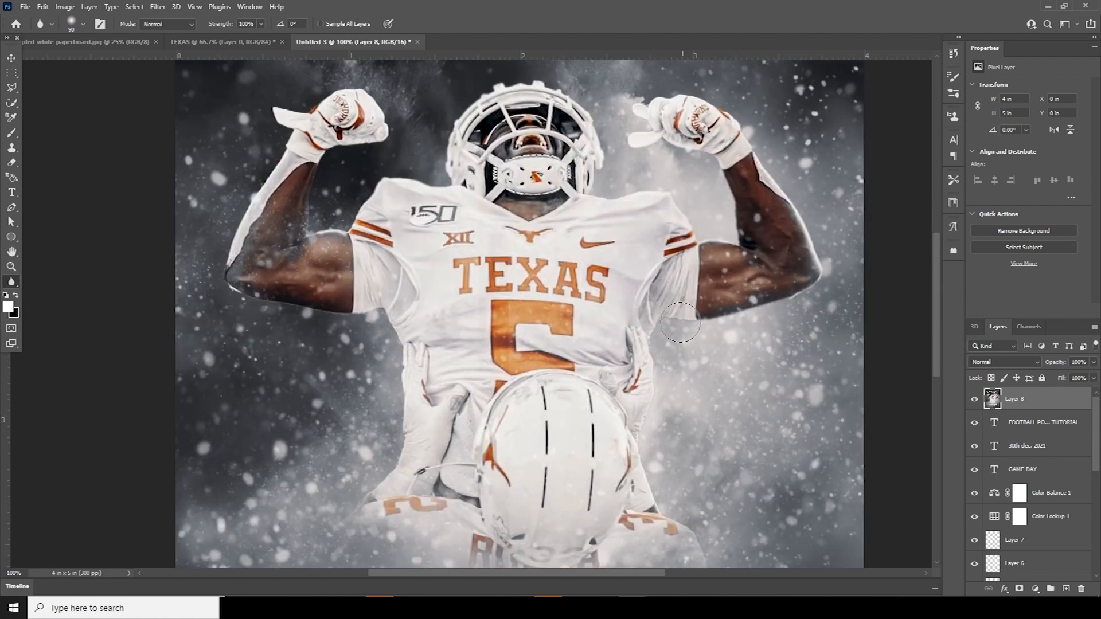
pyautogui.moveTo(645, 425); pyautogui.dragTo(608, 246)
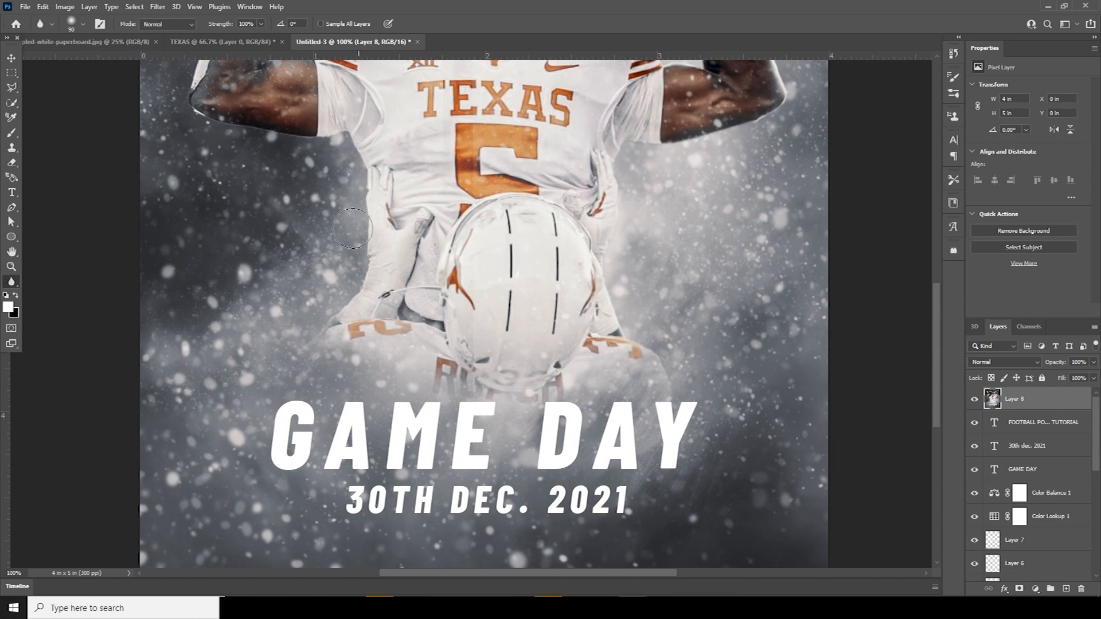
pyautogui.moveTo(349, 146); pyautogui.dragTo(422, 261)
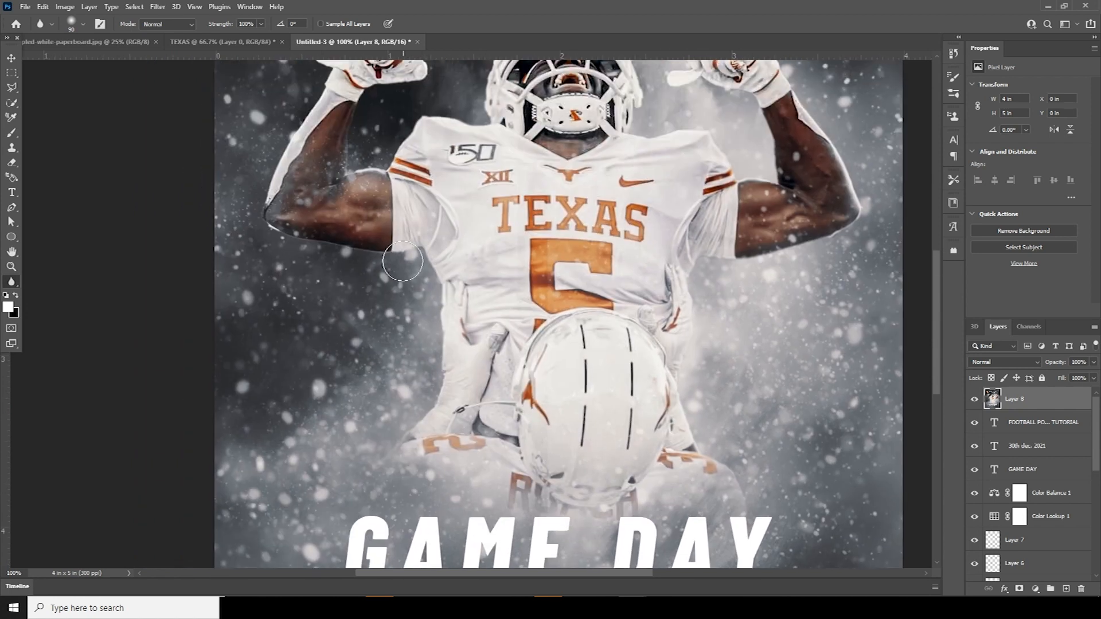
pyautogui.moveTo(332, 272); pyautogui.dragTo(401, 353)
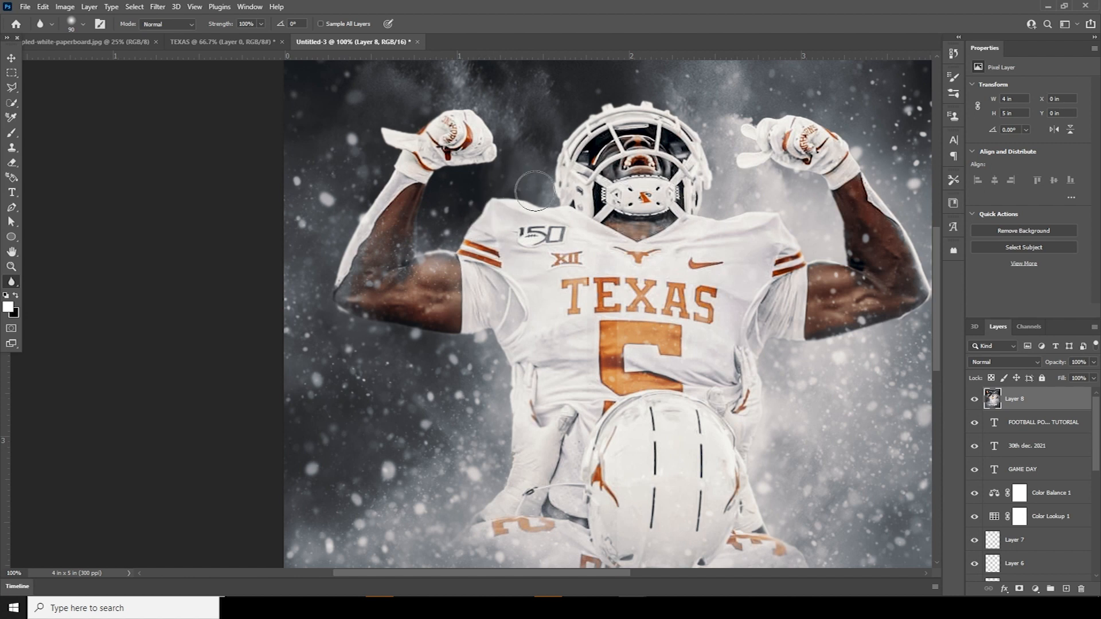
# Grade the merged layer with the Camera Raw Filter: Temperature +12, Texture +10, Clarity +32 and Vibrance +17
pyautogui.hotkey('ctrl', '-')
pyautogui.hotkey('ctrl', '-')
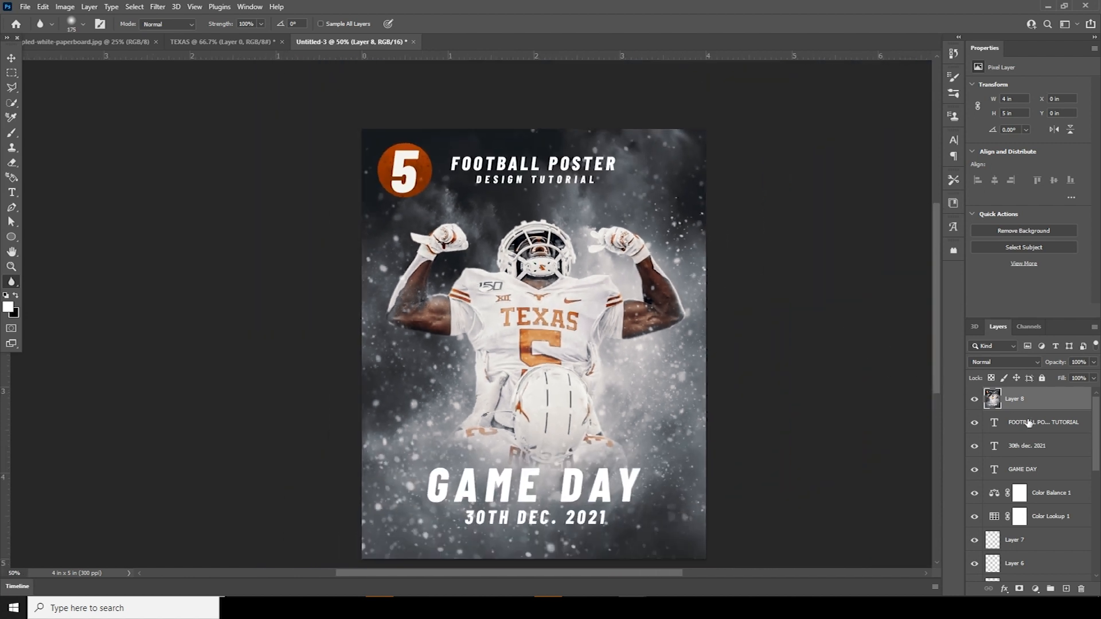
pyautogui.click(158, 7)
pyautogui.click(196, 93)
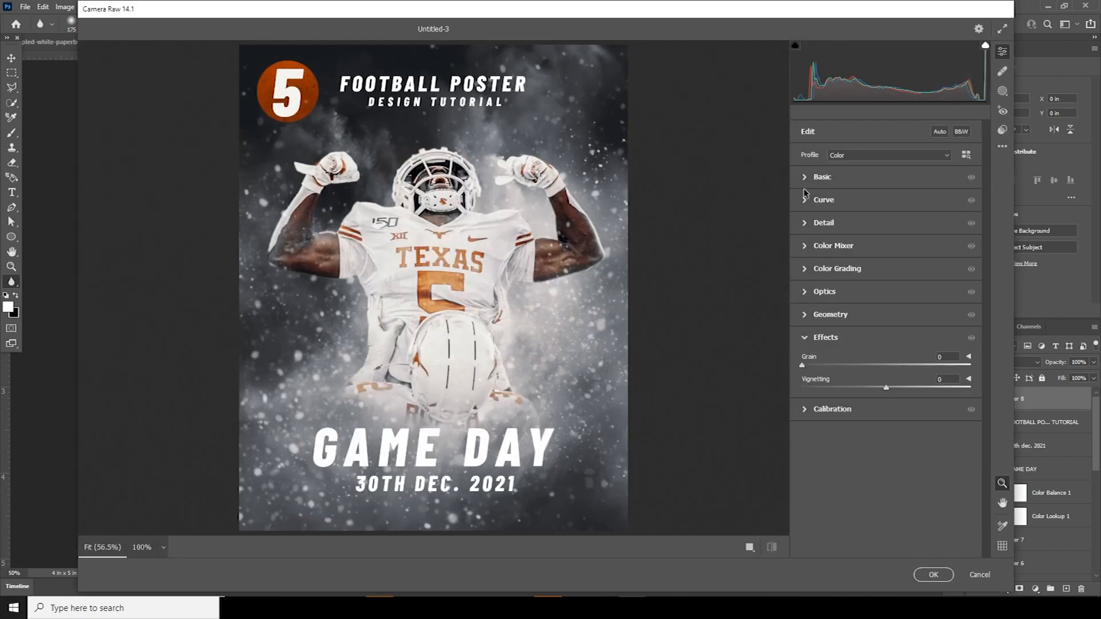
pyautogui.click(896, 222)
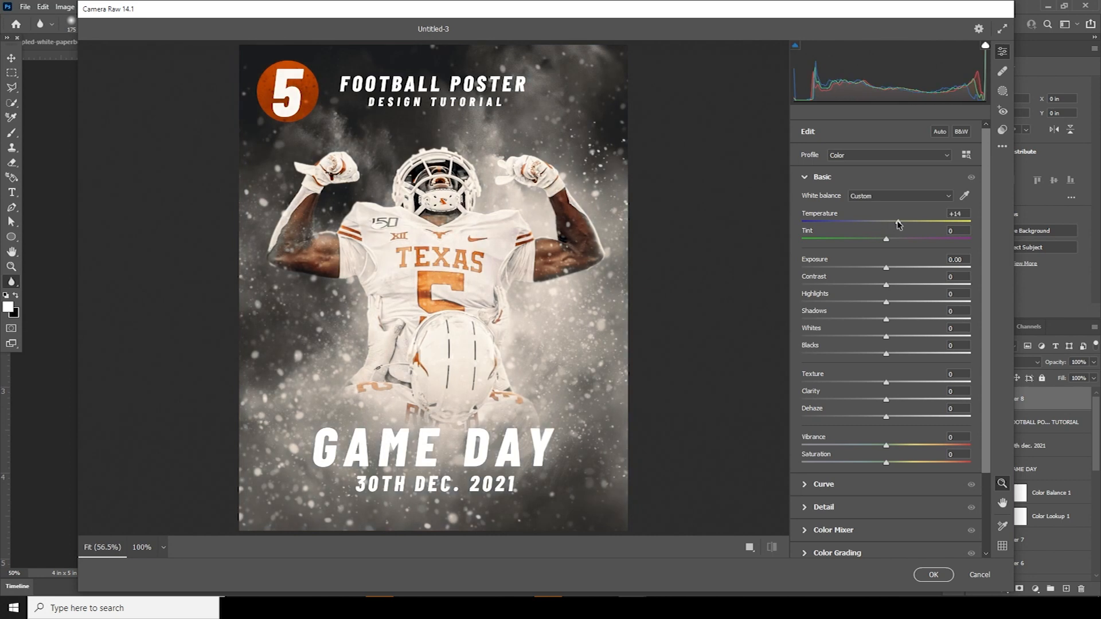
pyautogui.moveTo(897, 225); pyautogui.dragTo(898, 225)
pyautogui.click(938, 396)
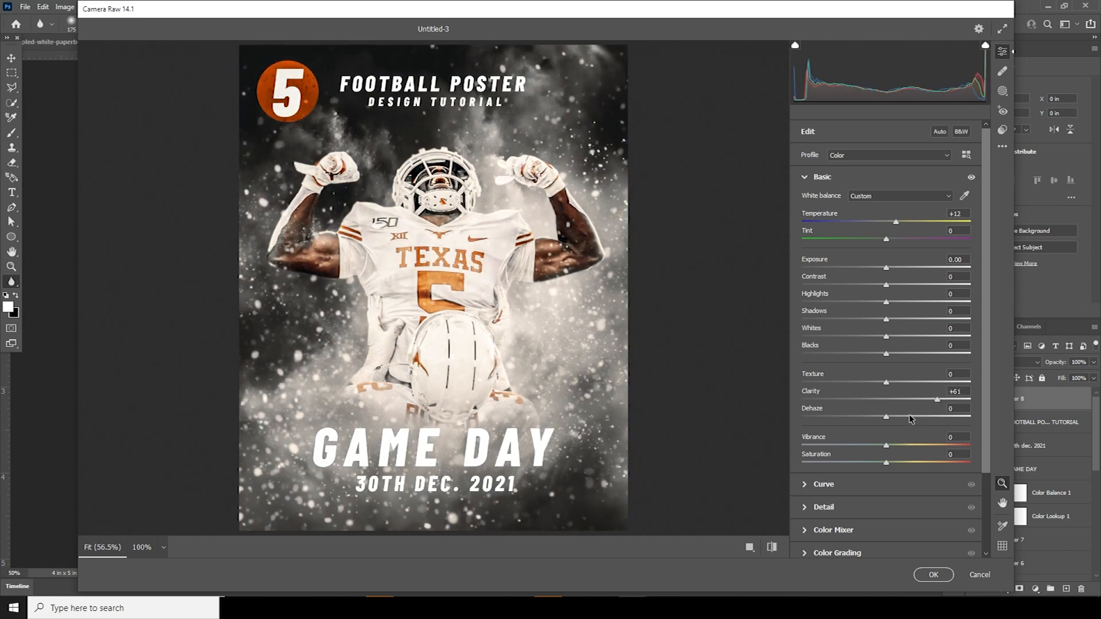
pyautogui.moveTo(907, 380); pyautogui.dragTo(913, 384)
pyautogui.moveTo(937, 399)
pyautogui.mouseDown()
pyautogui.moveTo(893, 386)
pyautogui.moveTo(922, 404)
pyautogui.mouseUp()
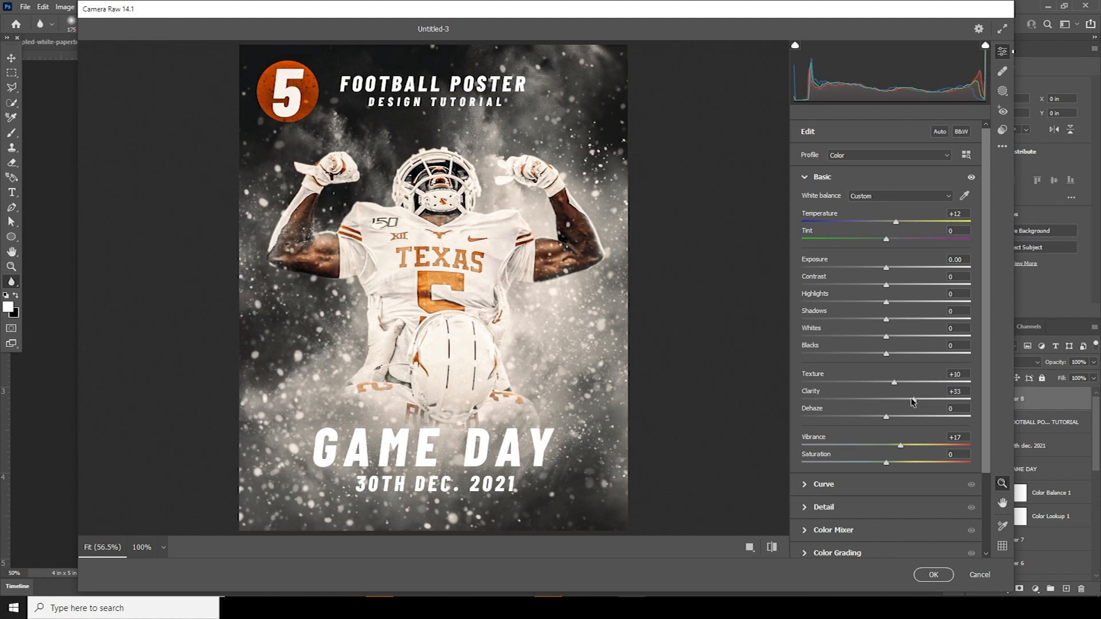
# Add Camera Raw effects with Grain 20 and Vignetting -10
pyautogui.moveTo(986, 453); pyautogui.dragTo(987, 529)
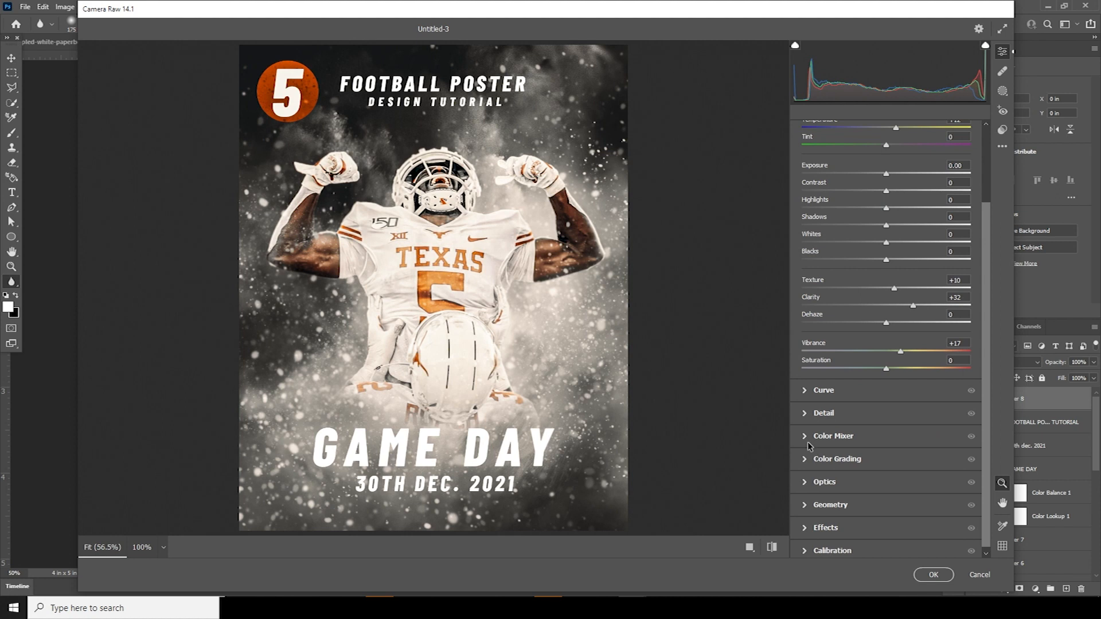
pyautogui.click(807, 528)
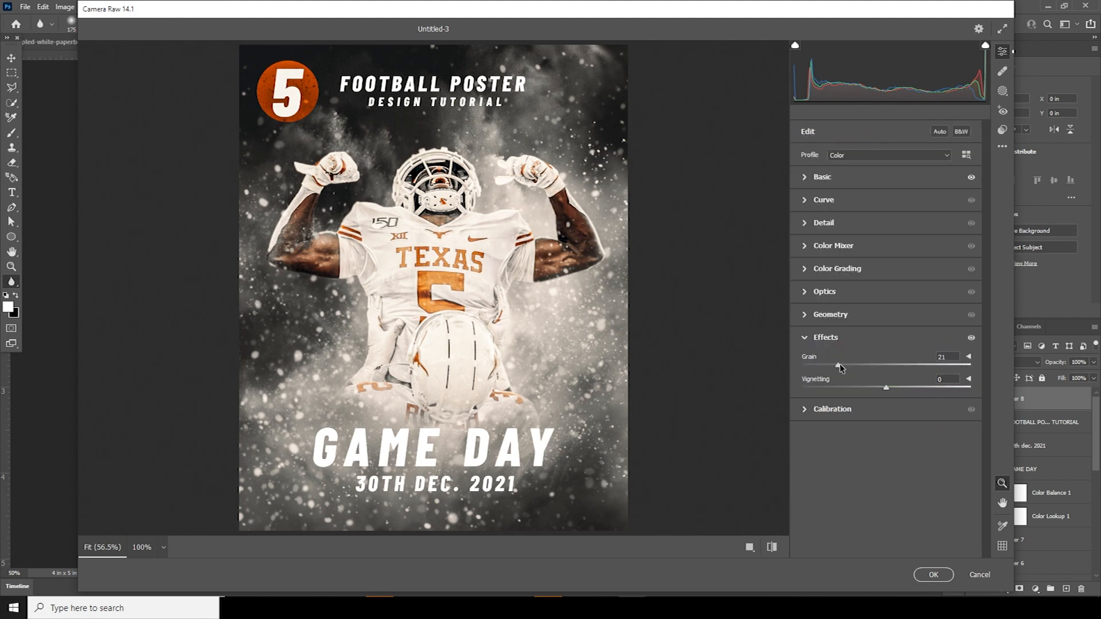
pyautogui.moveTo(885, 389); pyautogui.dragTo(879, 390)
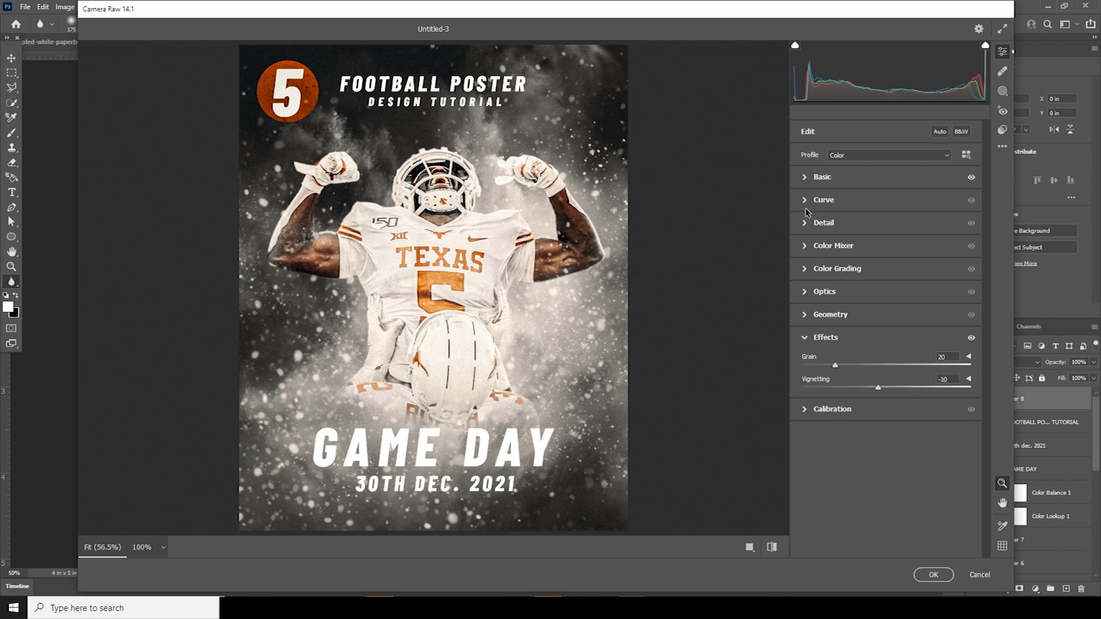
# Refine the basic adjustments to Temperature +13, Exposure -0.05, Highlights -16 and Texture +18, and apply the Camera Raw Filter
pyautogui.click(807, 178)
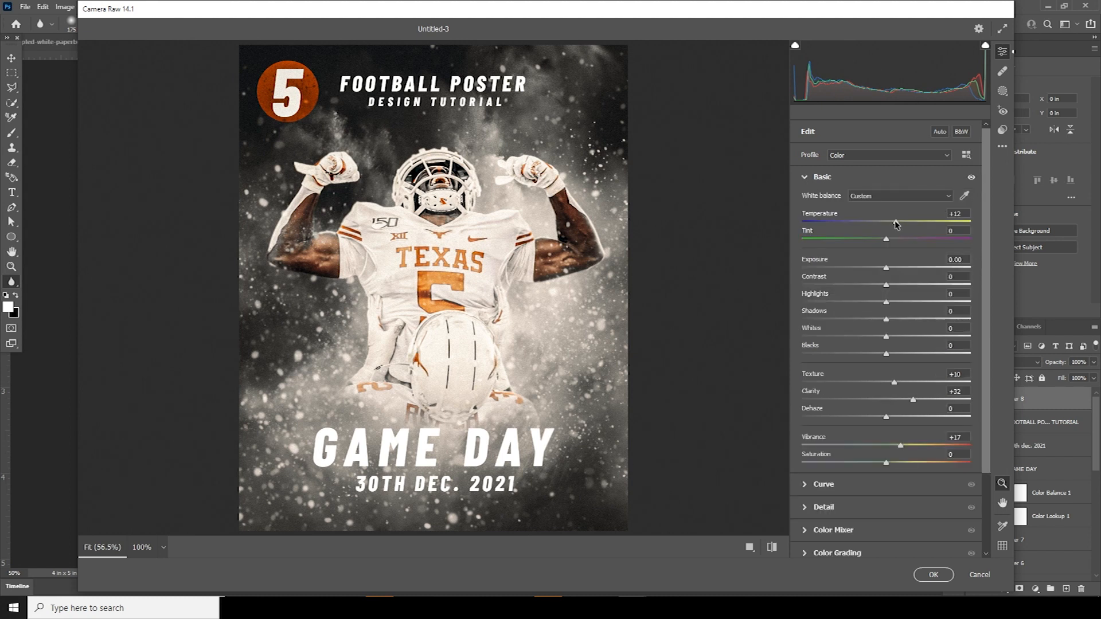
pyautogui.moveTo(897, 220); pyautogui.dragTo(894, 222)
pyautogui.moveTo(887, 269); pyautogui.dragTo(883, 270)
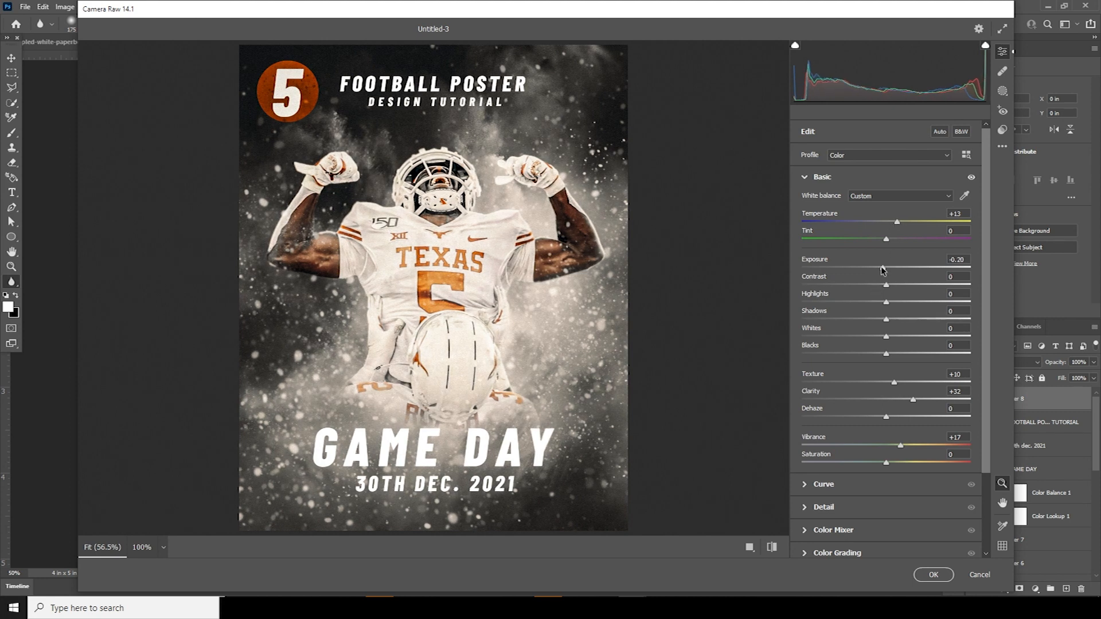
pyautogui.click(871, 302)
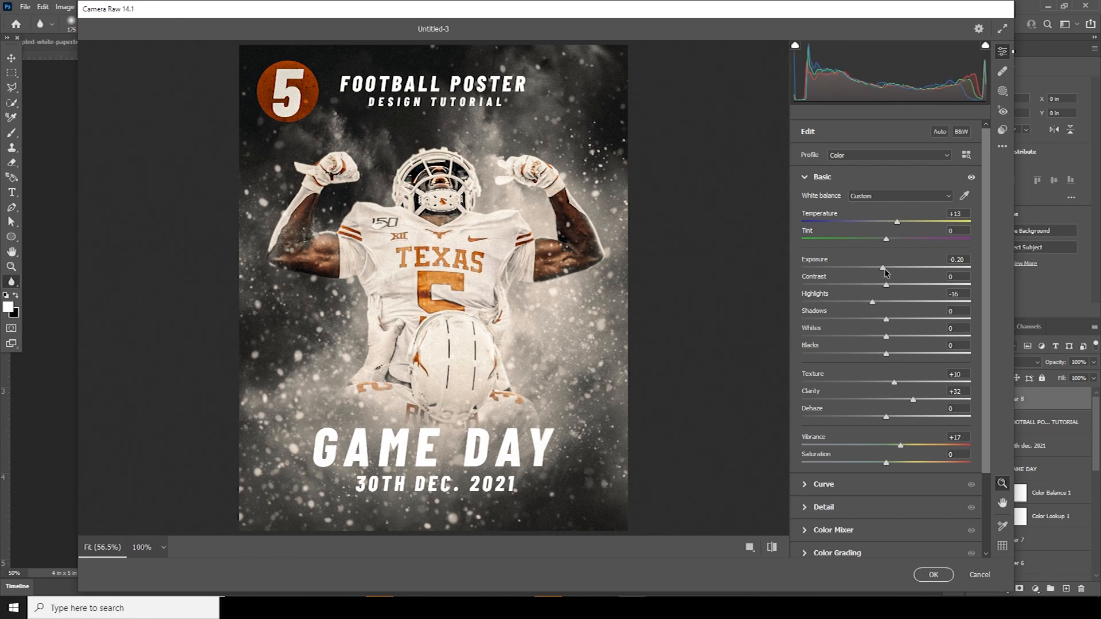
pyautogui.moveTo(884, 270); pyautogui.dragTo(887, 271)
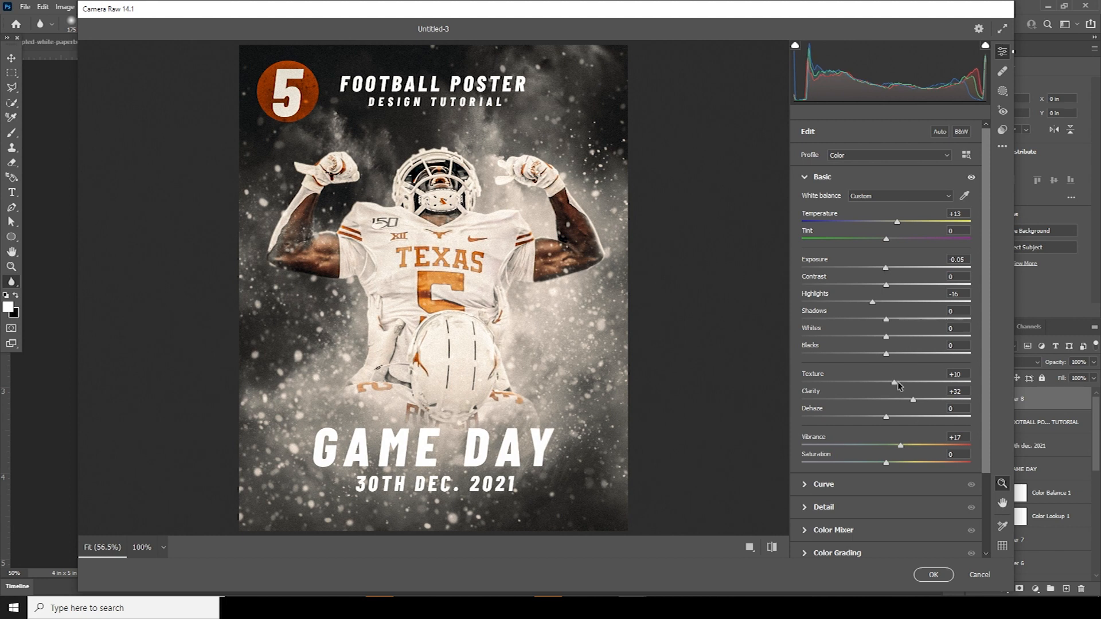
pyautogui.moveTo(900, 384); pyautogui.dragTo(902, 384)
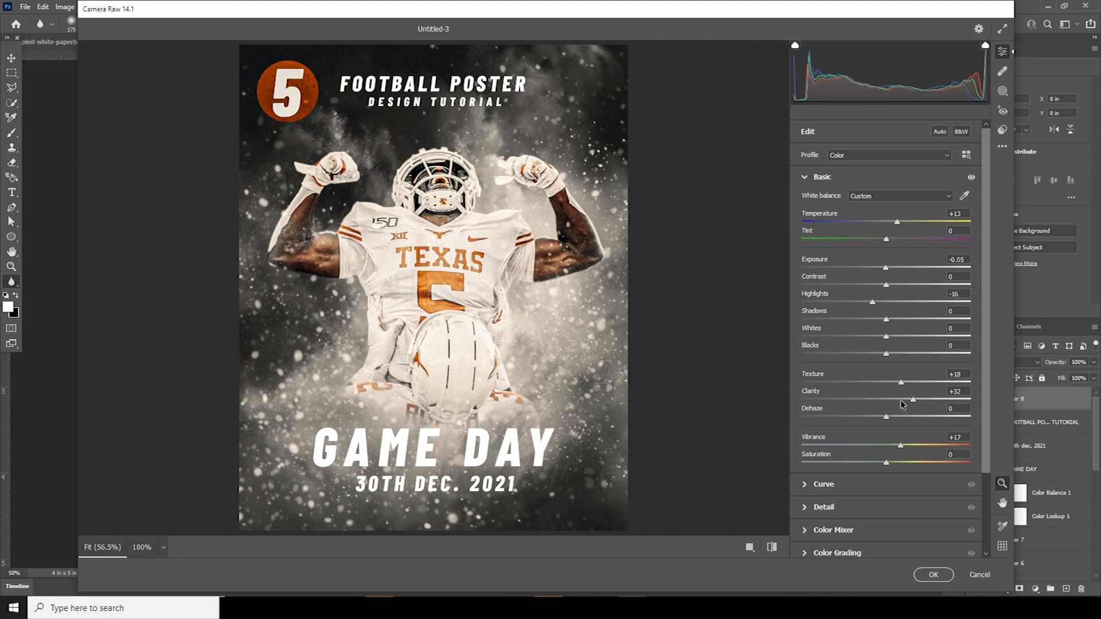
pyautogui.click(931, 575)
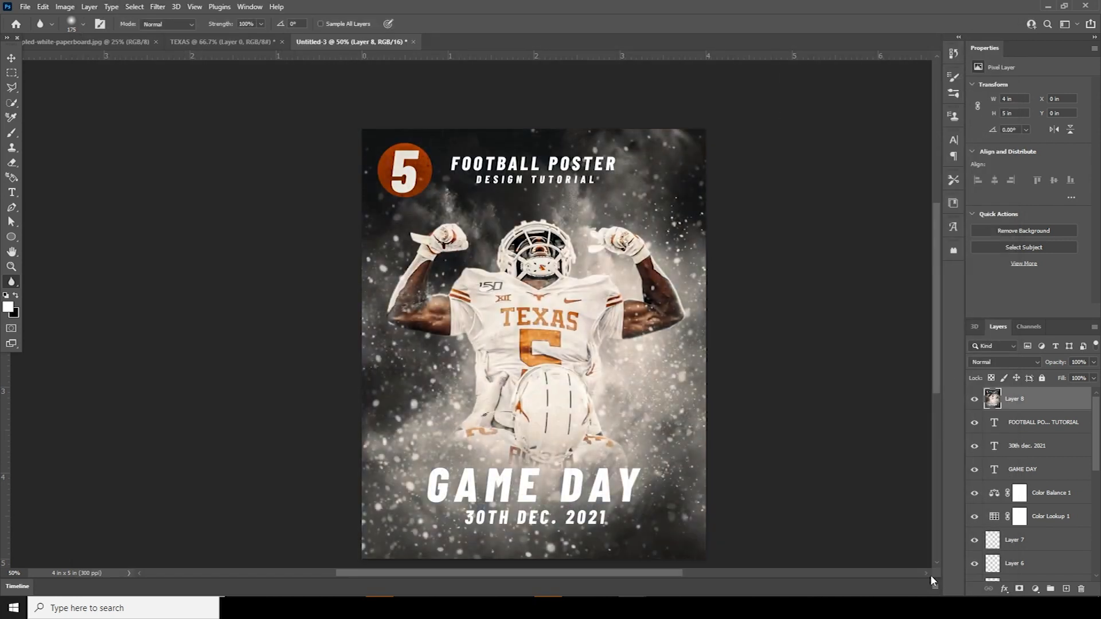